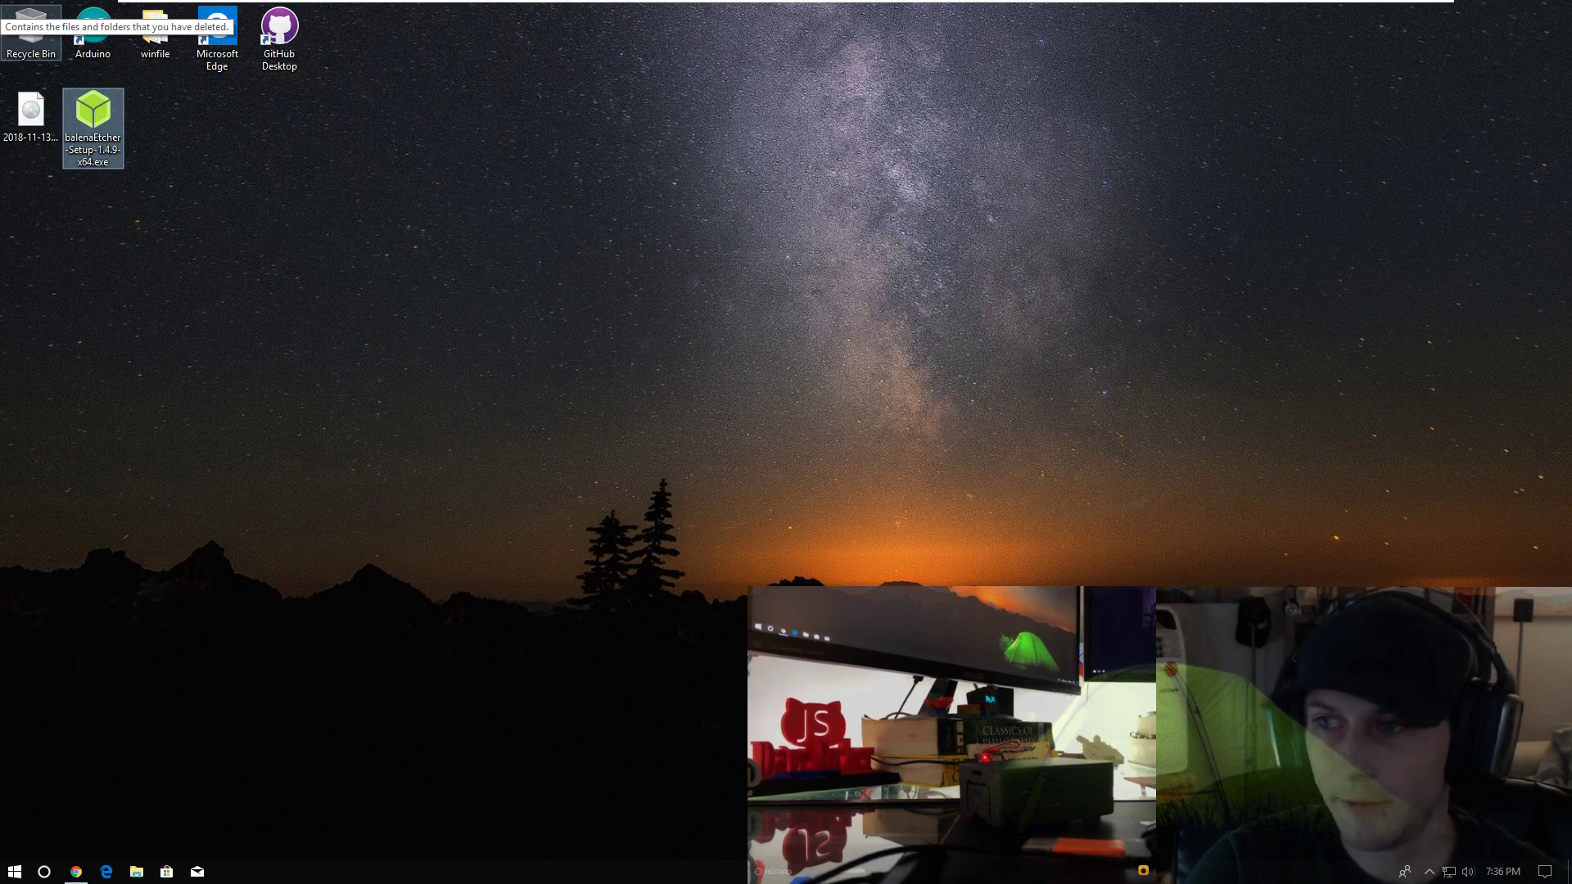
- Clear Chrome's address bar, minimize Chrome, and open the Start menu
left_click(75, 871)
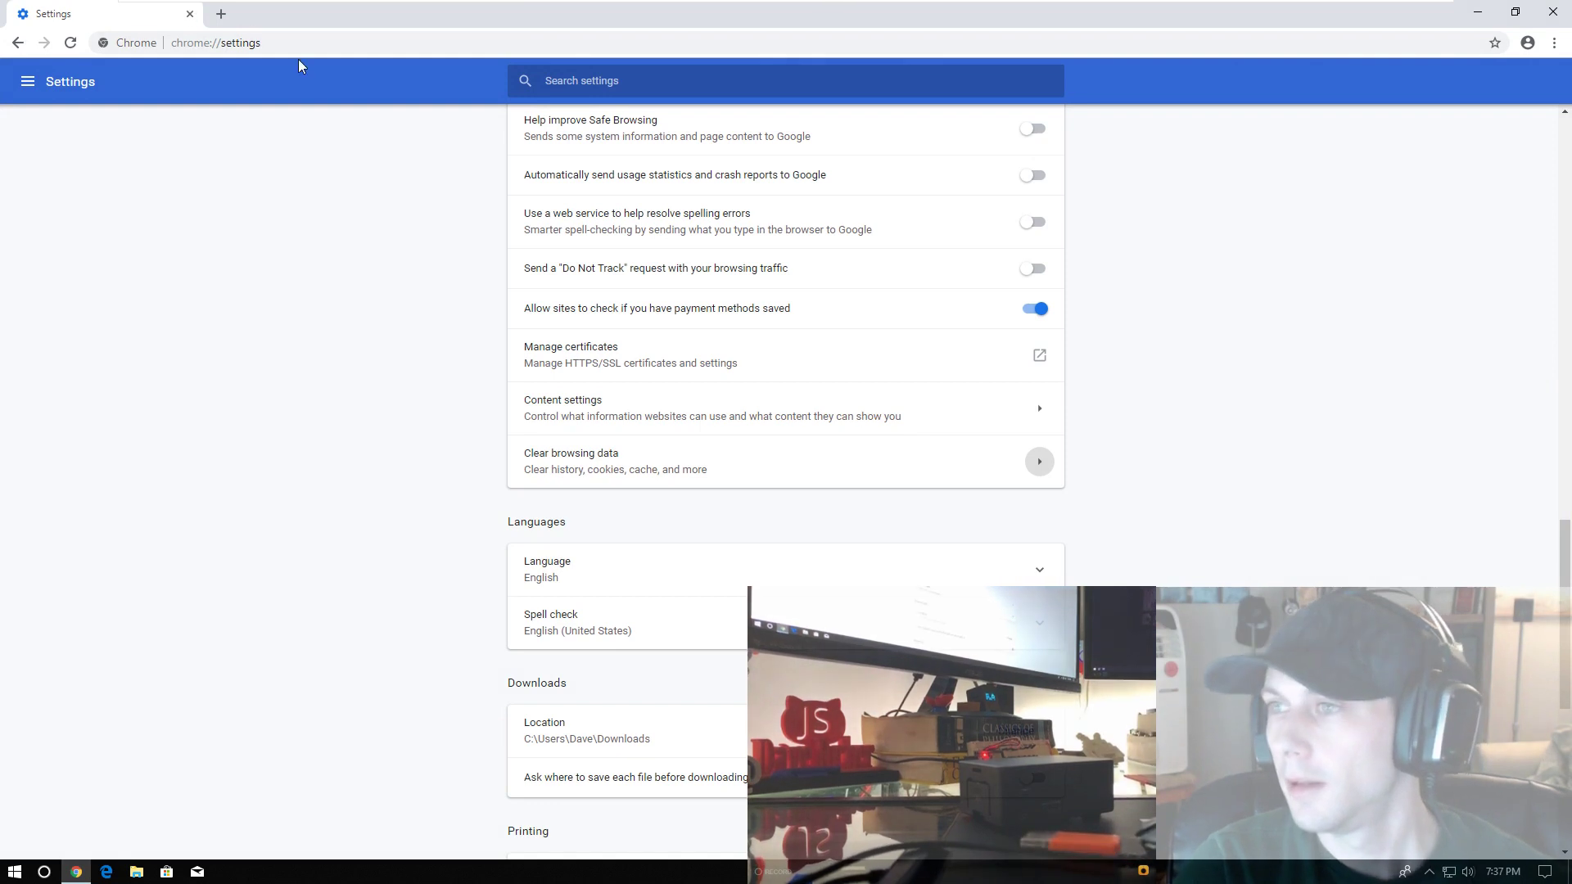
left_click(292, 37)
key("BackSpace")
type("w")
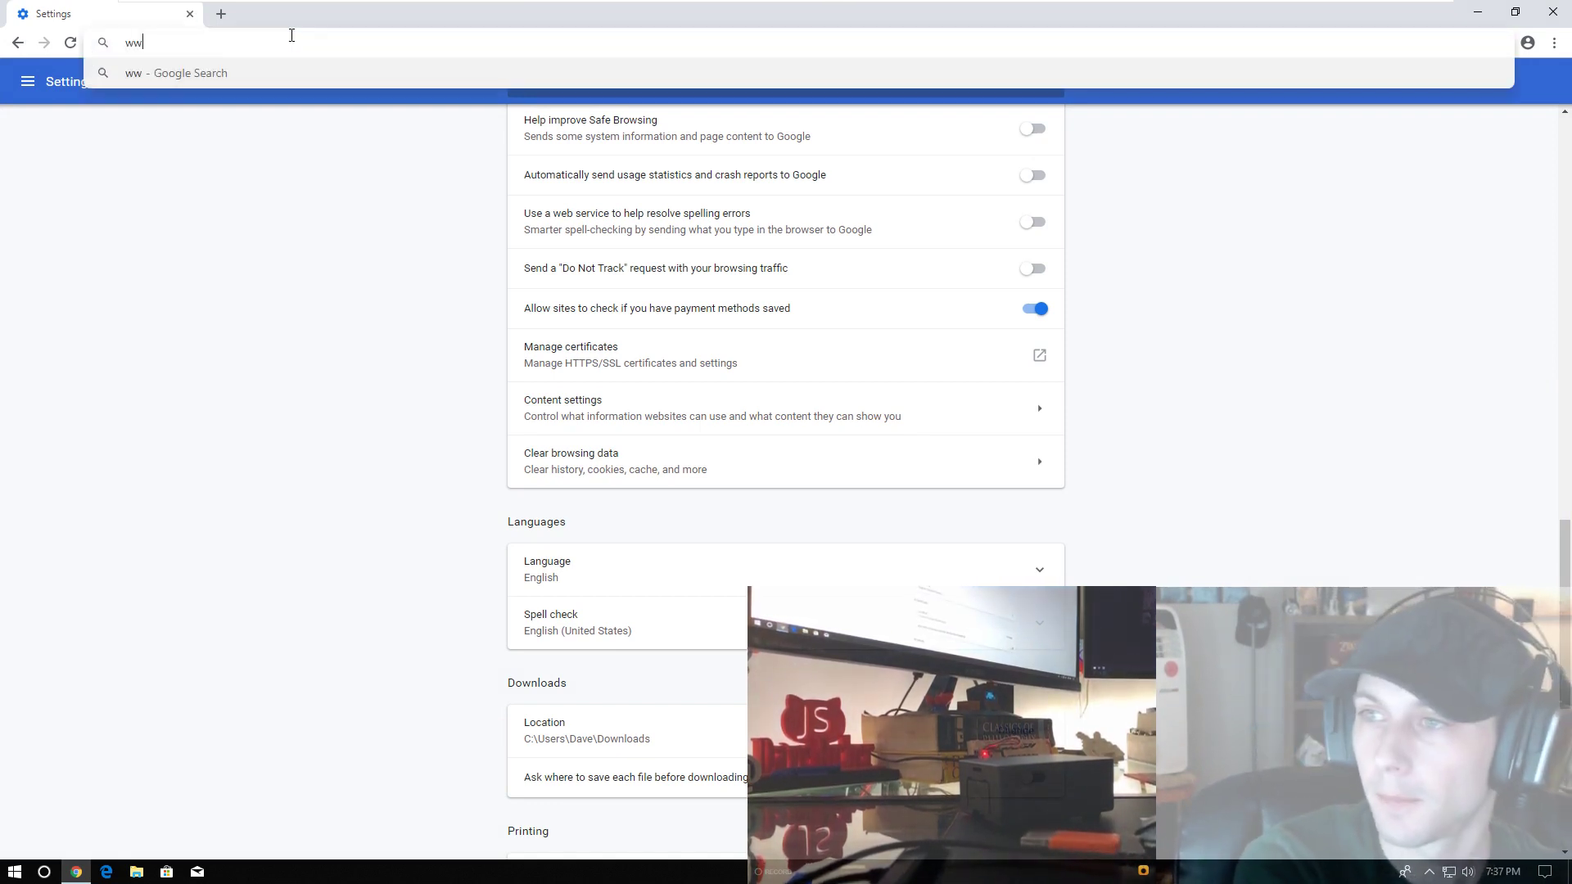
key("Escape")
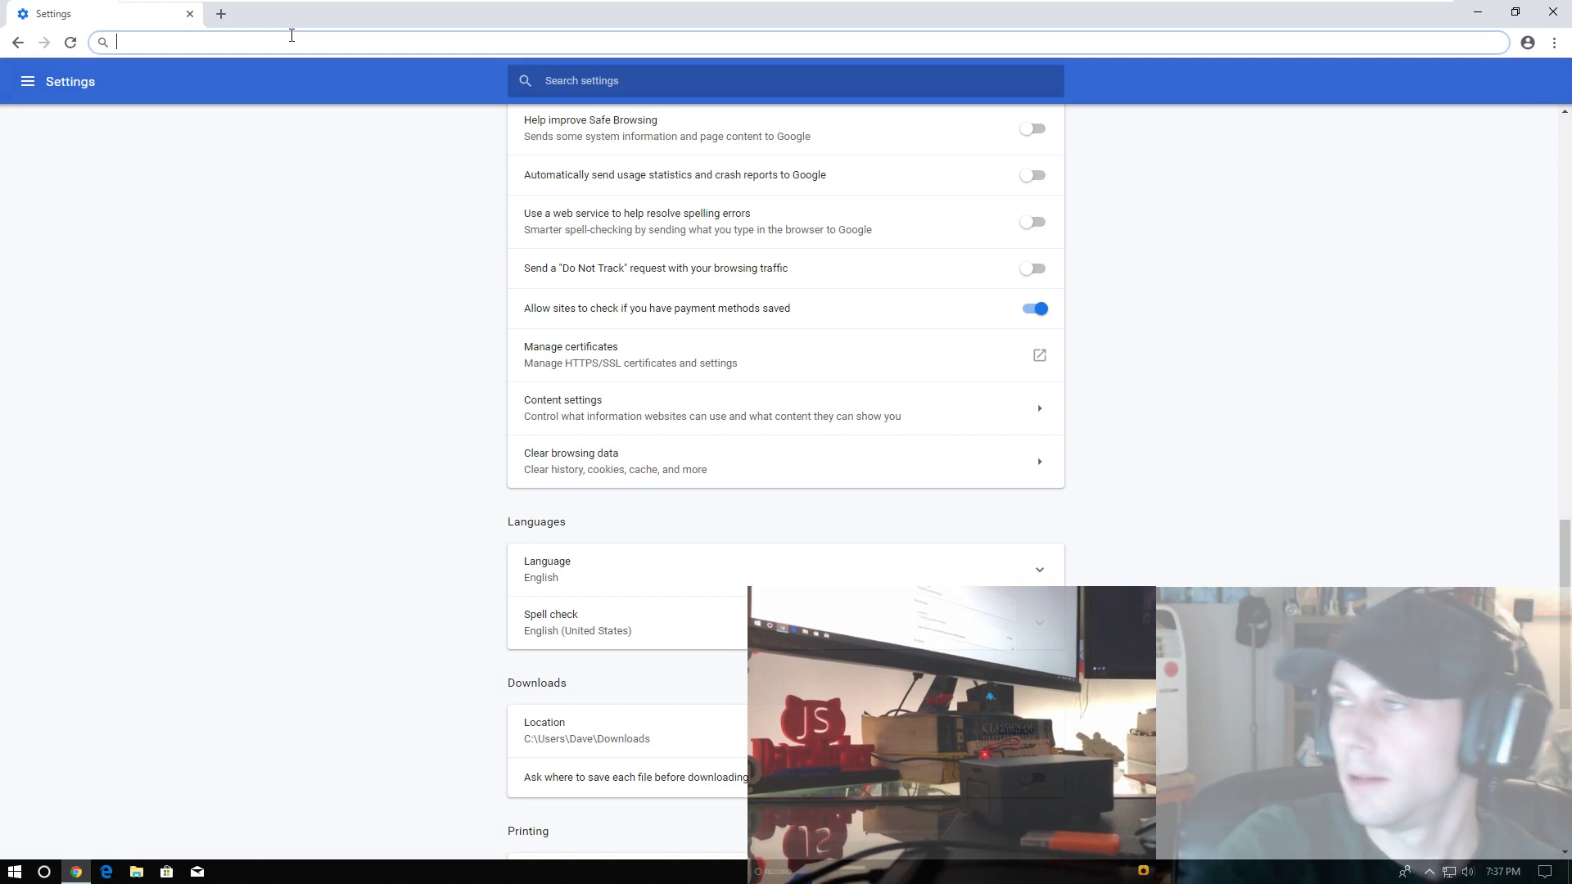
left_click(1477, 11)
left_click(15, 872)
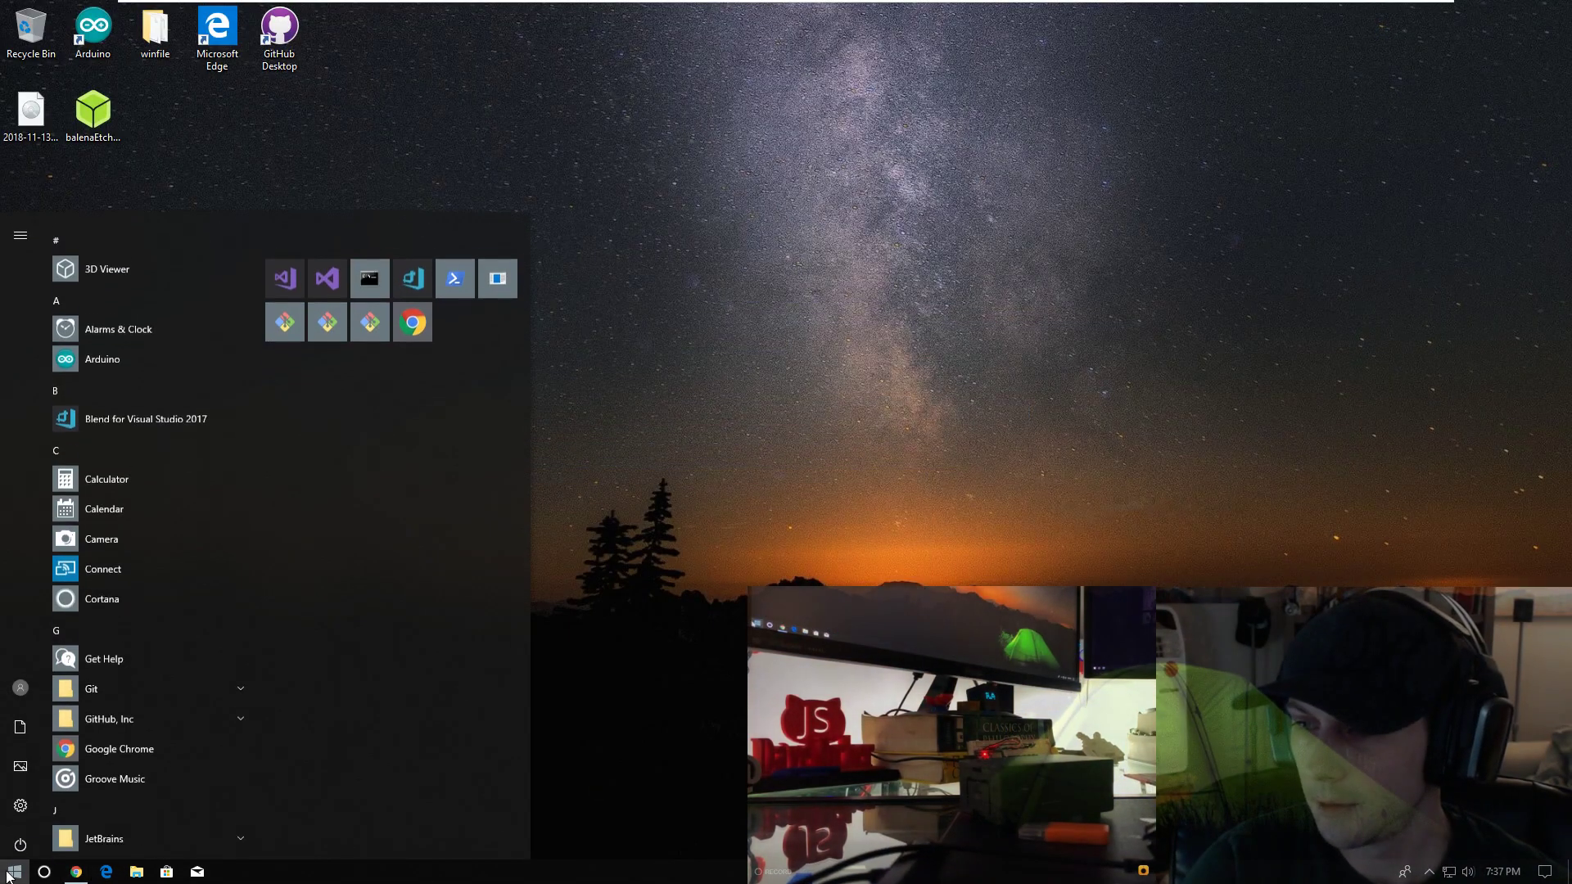
- Launch Notepad and type the numbered requirements, including 'A utility to image Raspbian on to a SD / Micro SD card'
type("notepad")
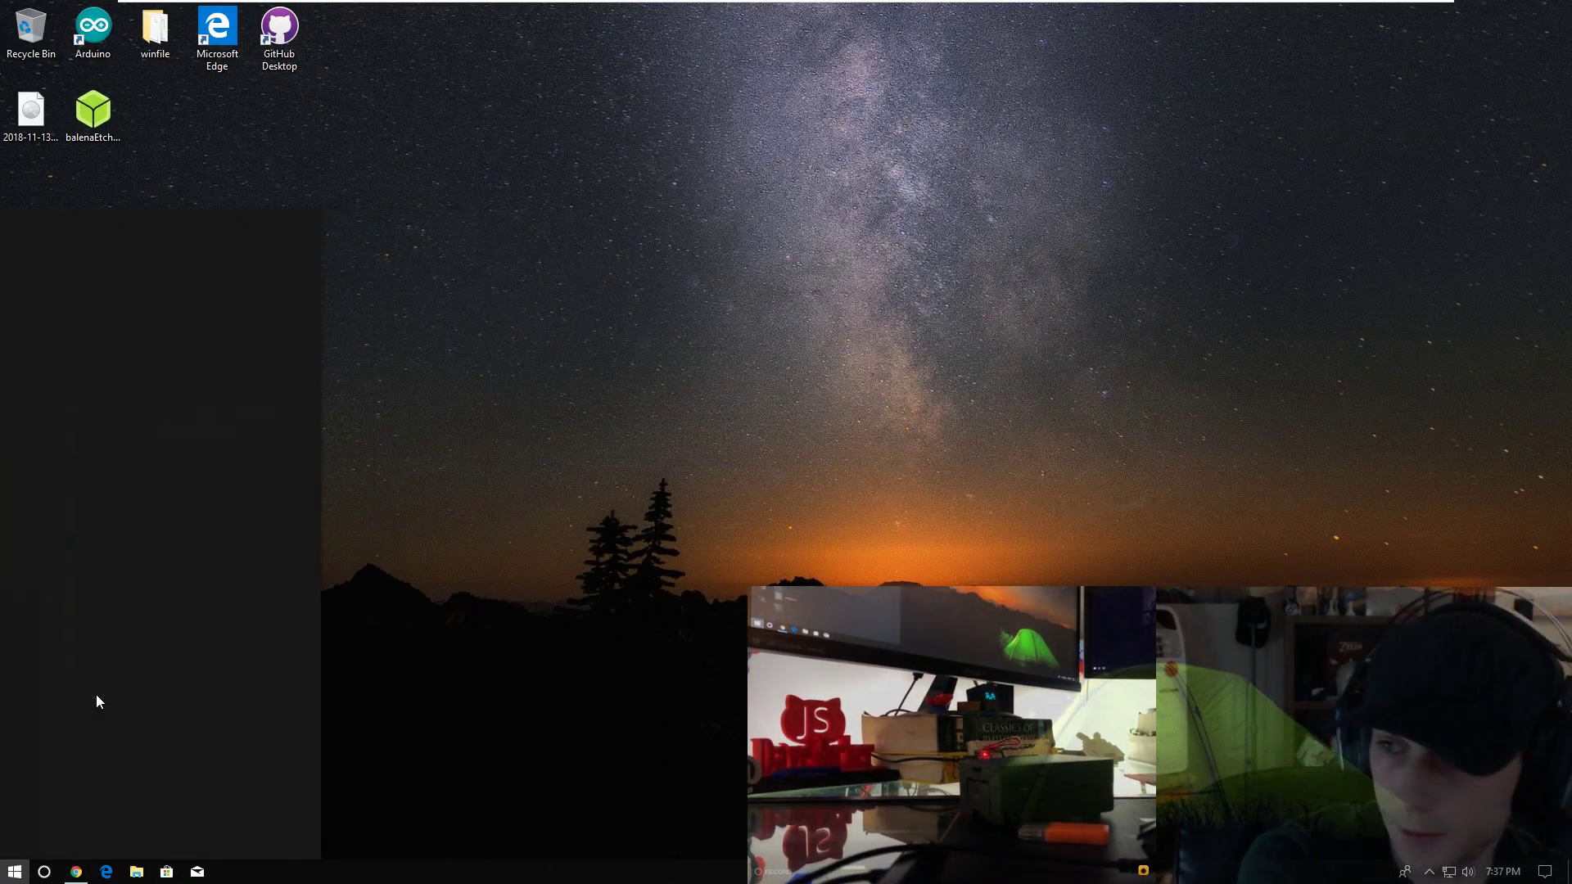
key("Return")
type("1: ")
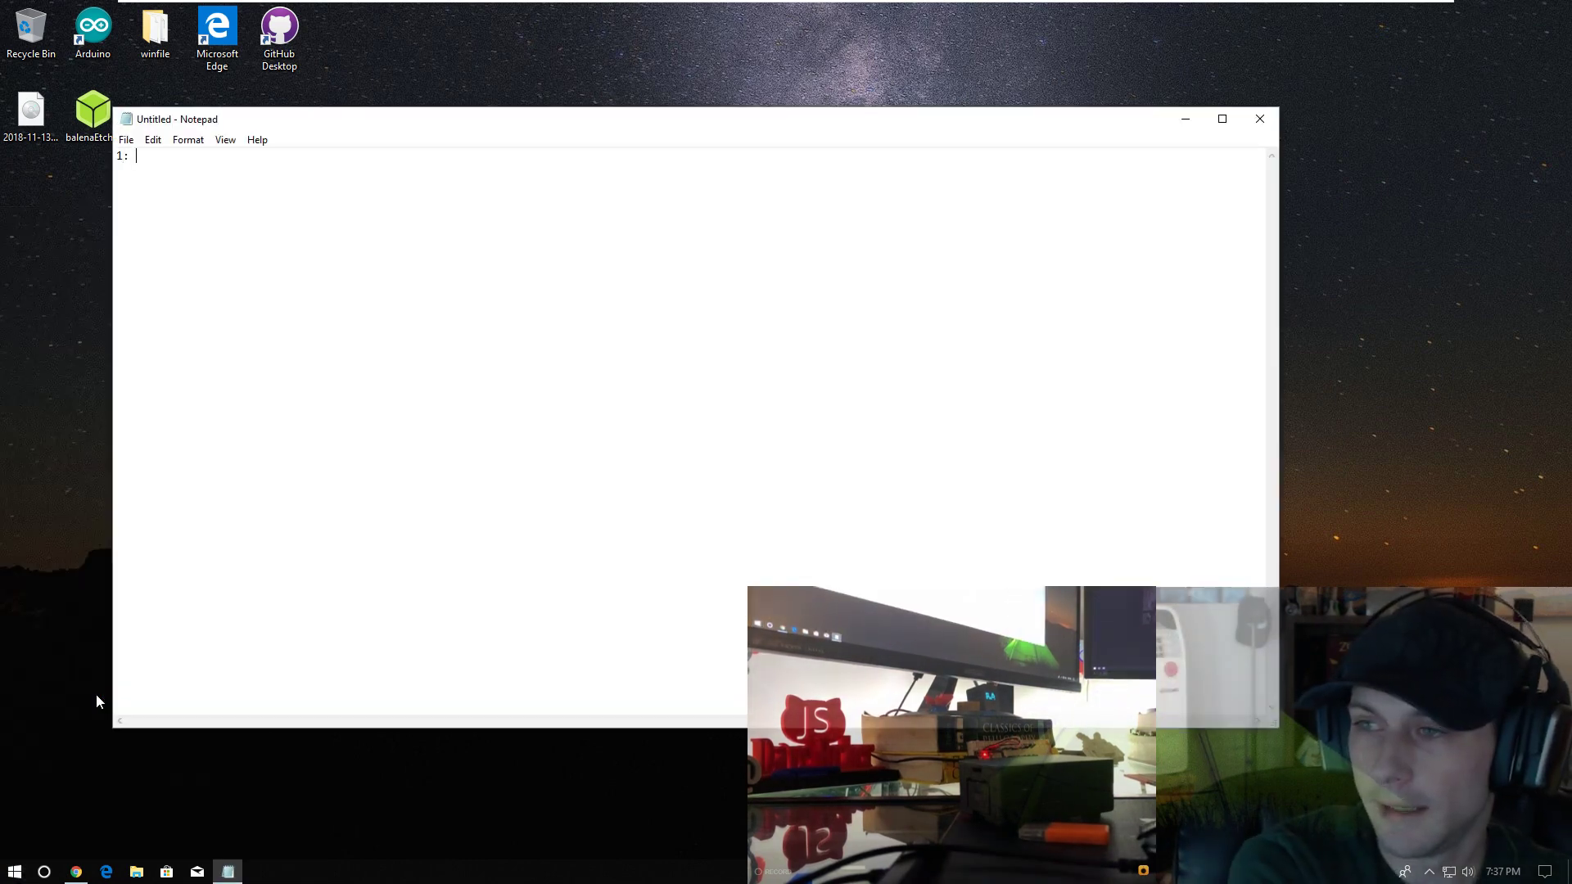
type("A copy of the most recent version of Raspbian")
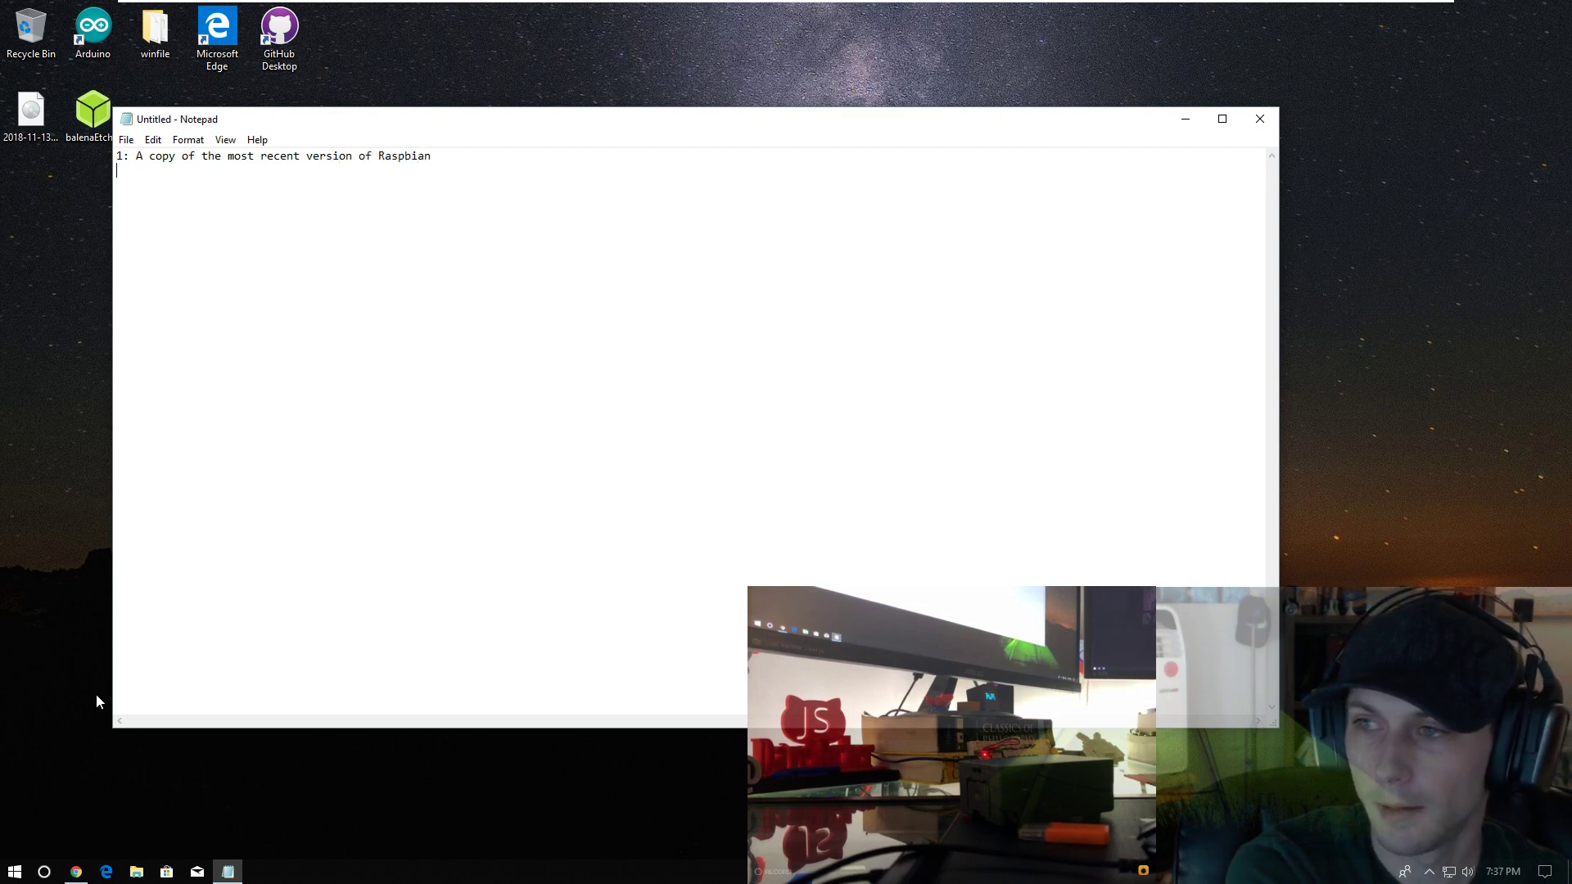
type("A utility to image Raspbian on to a SD")
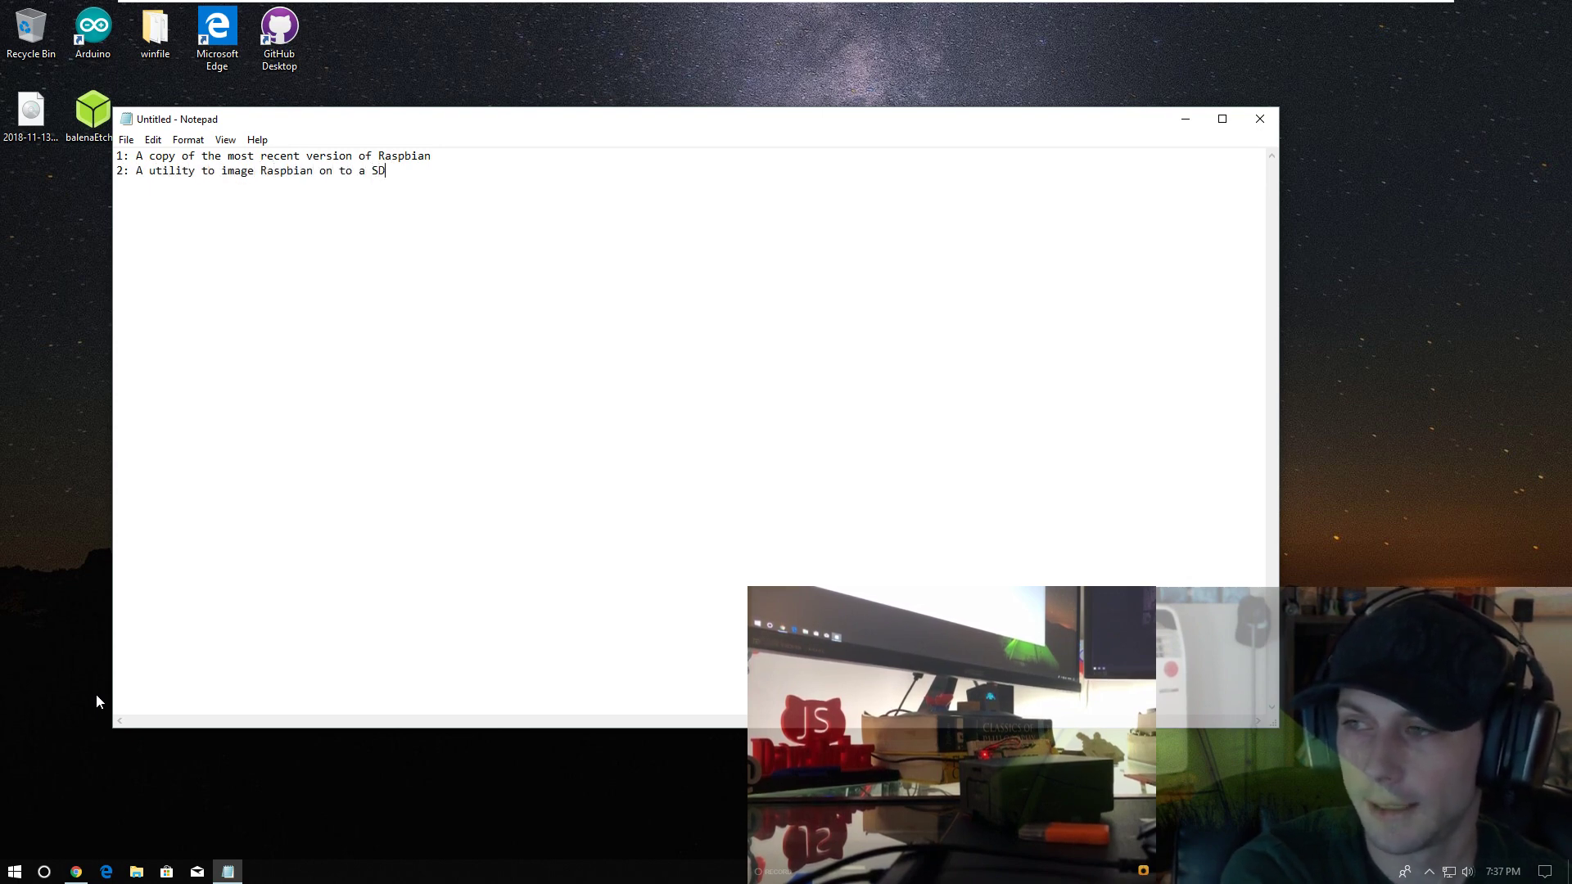
type(" / Micro SD card")
- Add the heading 'Software requirements' on a new line above the list
key("Return")
key("Return")
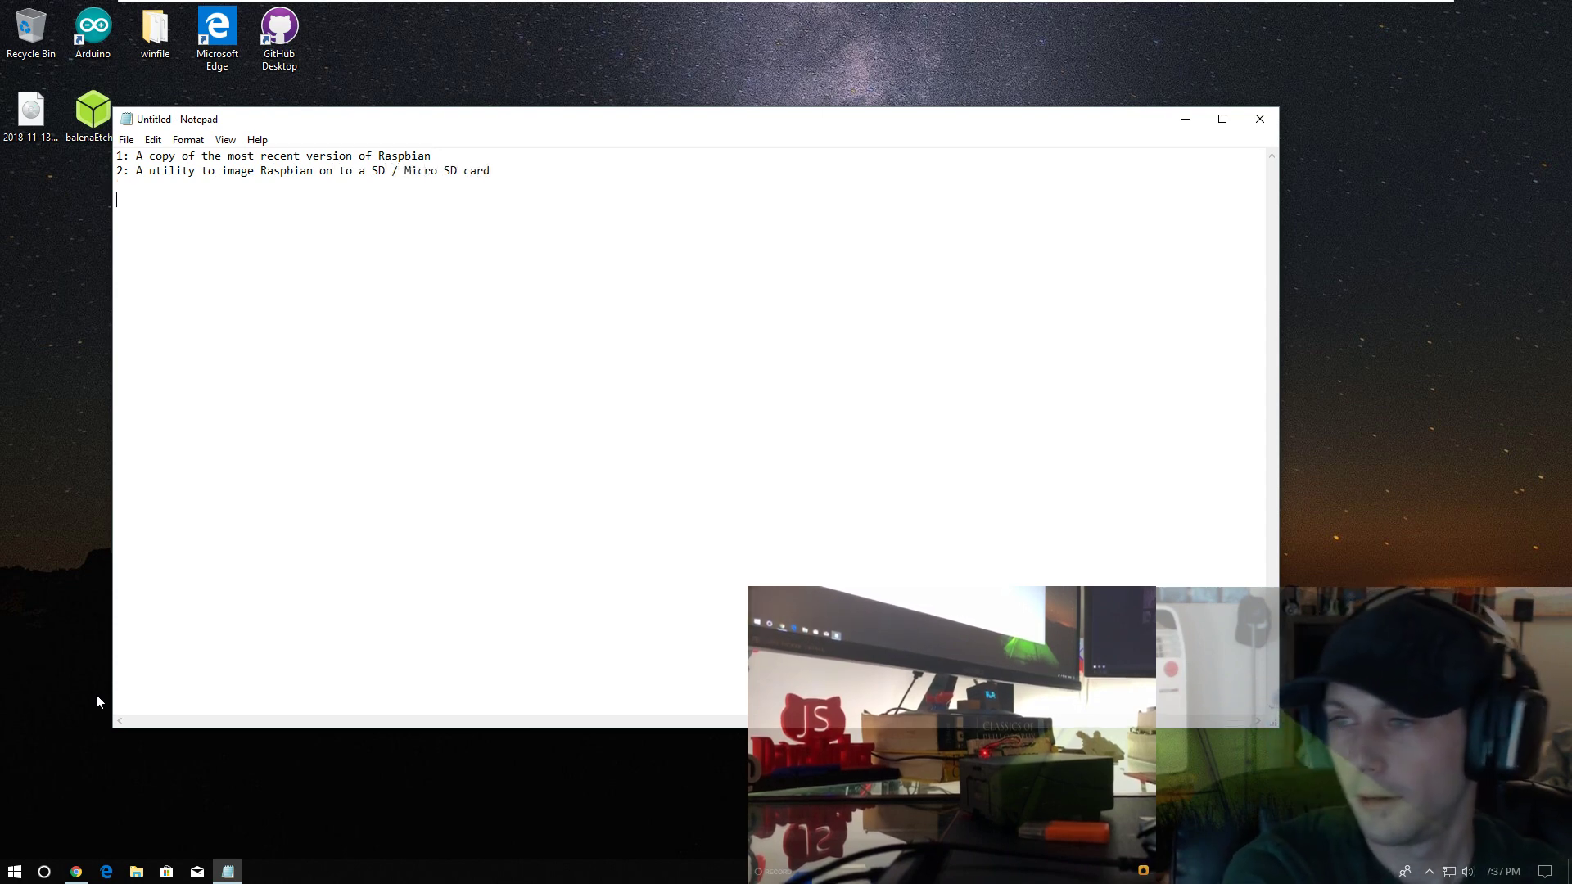
key("Up")
key("Return")
key("Up")
type("Soft")
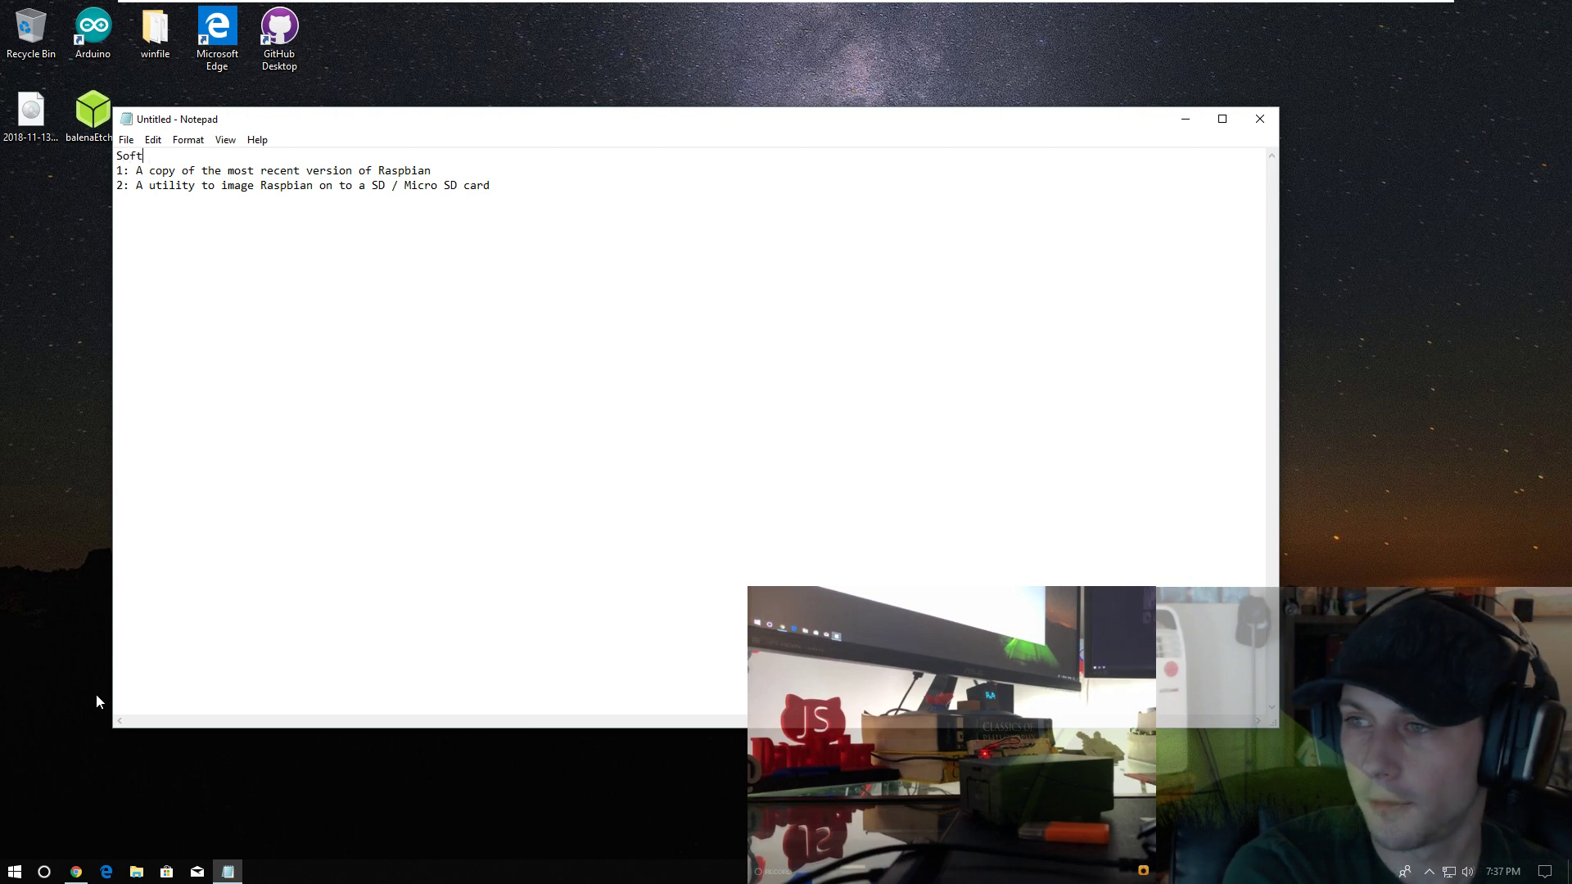
type("ware requirements")
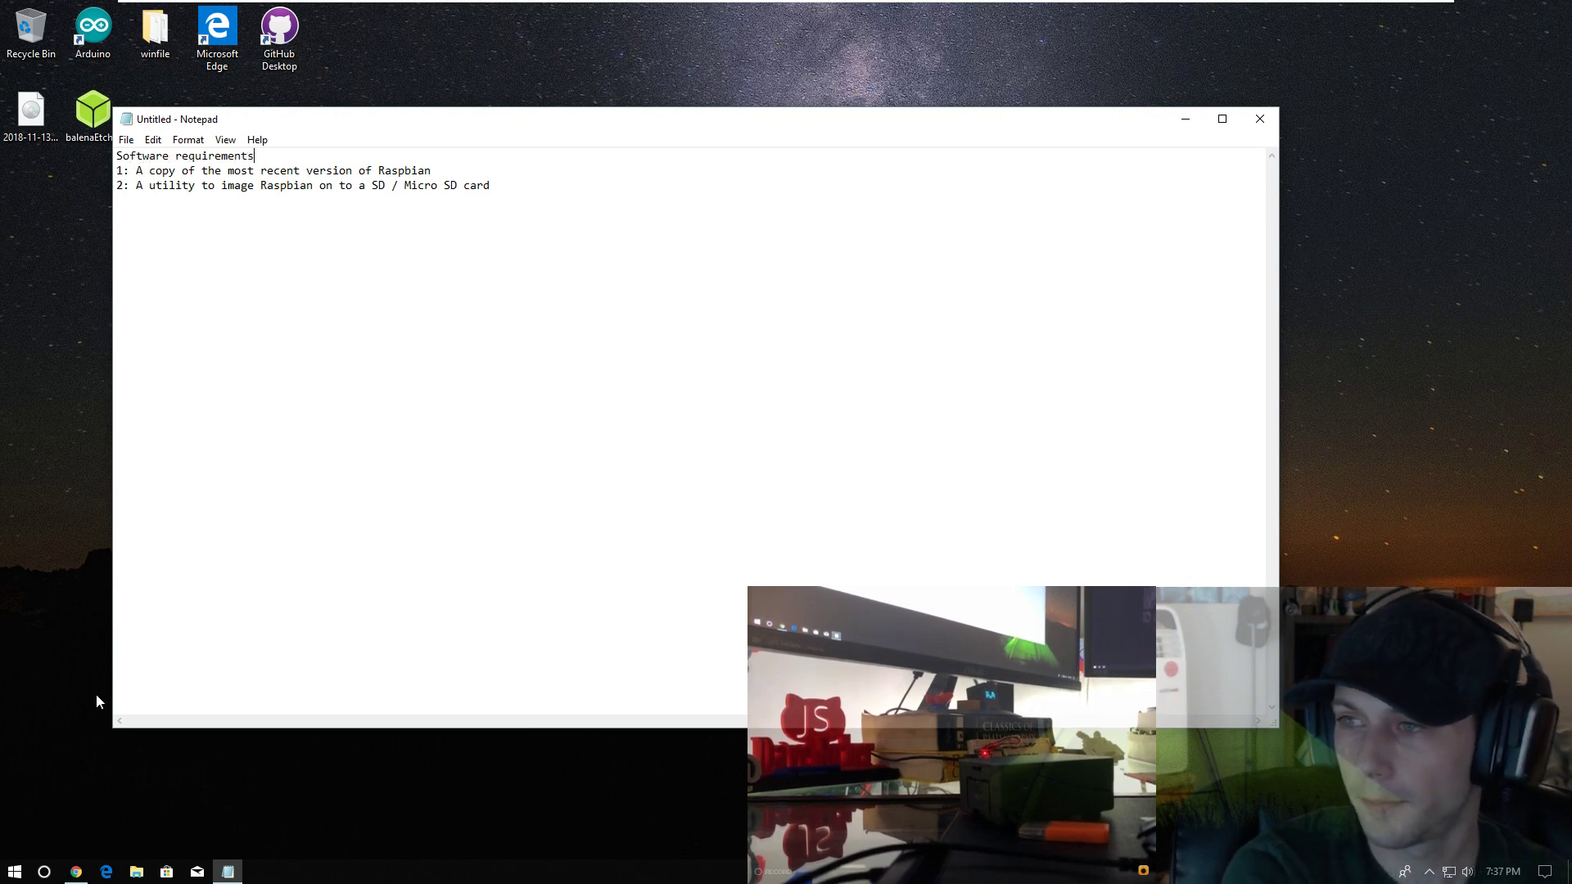
key("Down")
key("Down")
key("Down")
key("Down")
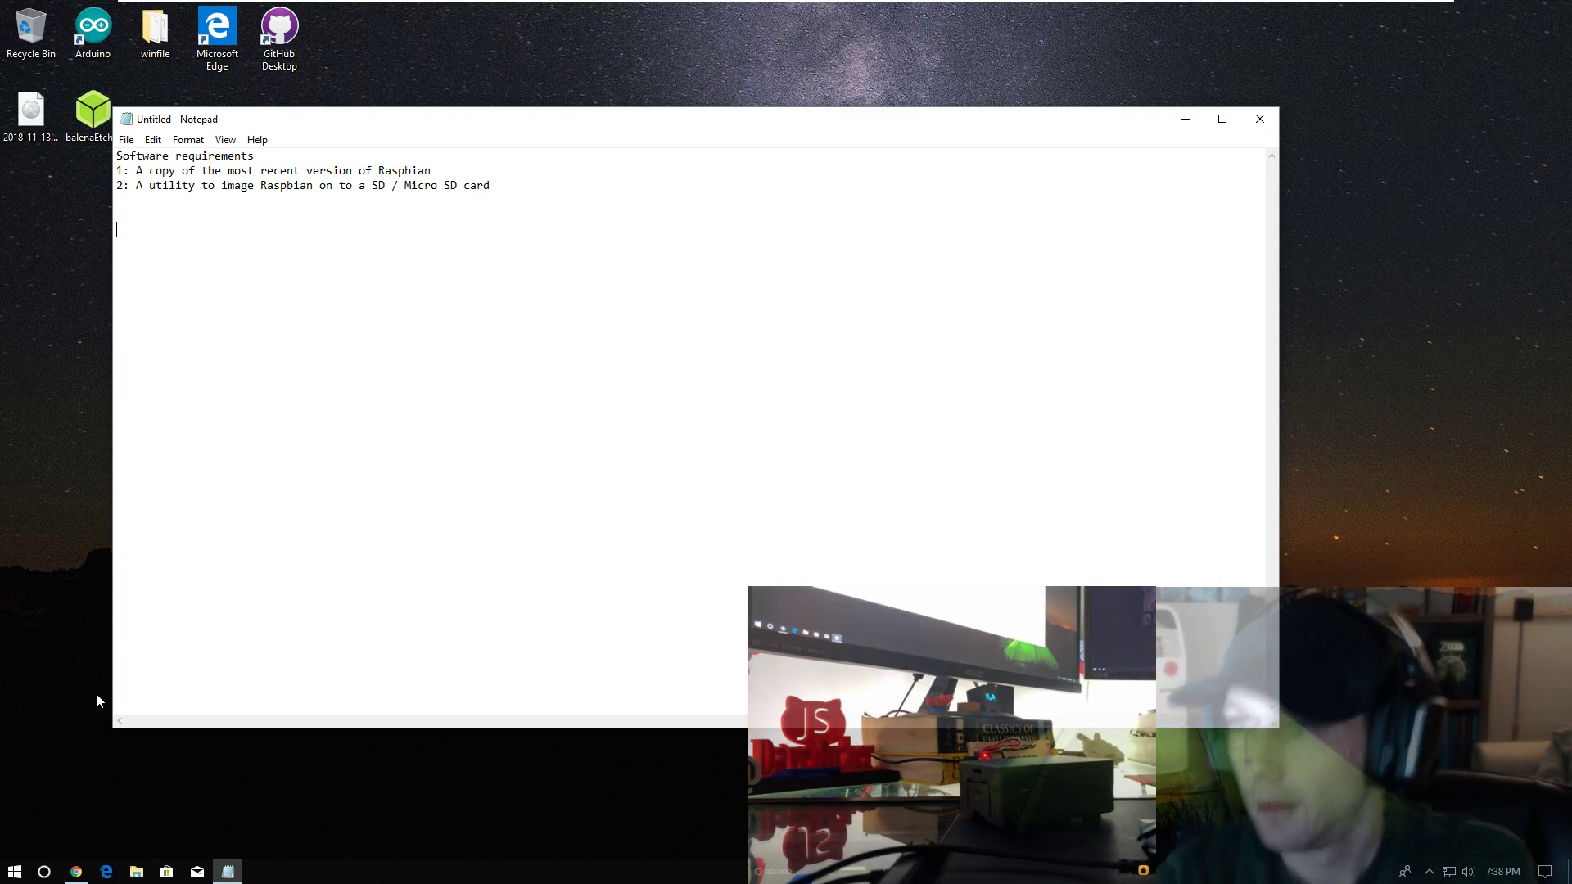
left_click(75, 872)
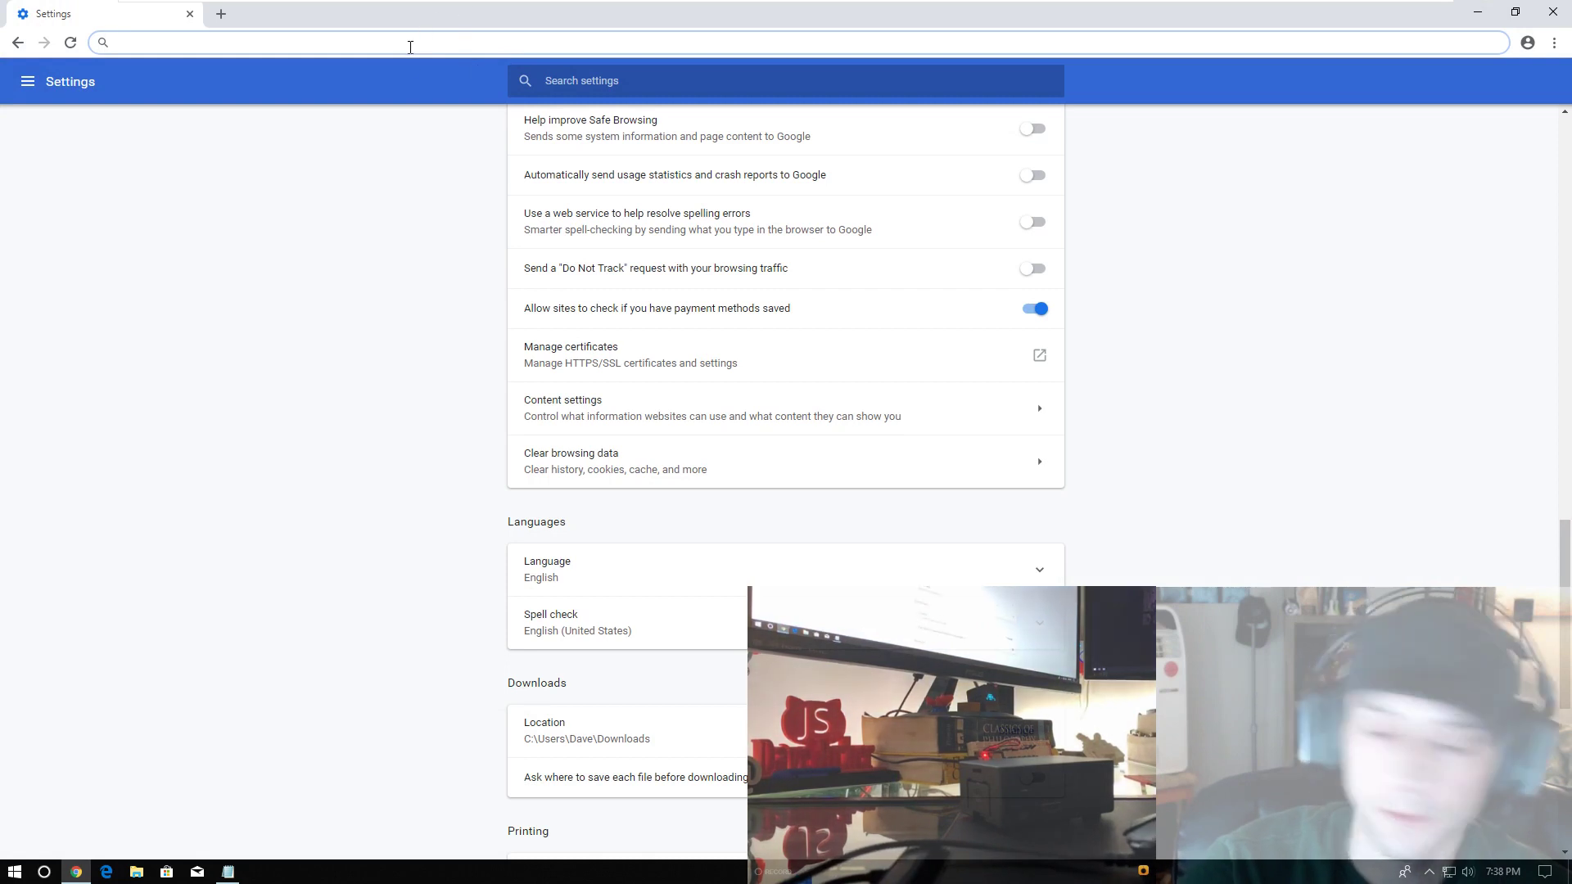
left_click(410, 47)
type("https://ww")
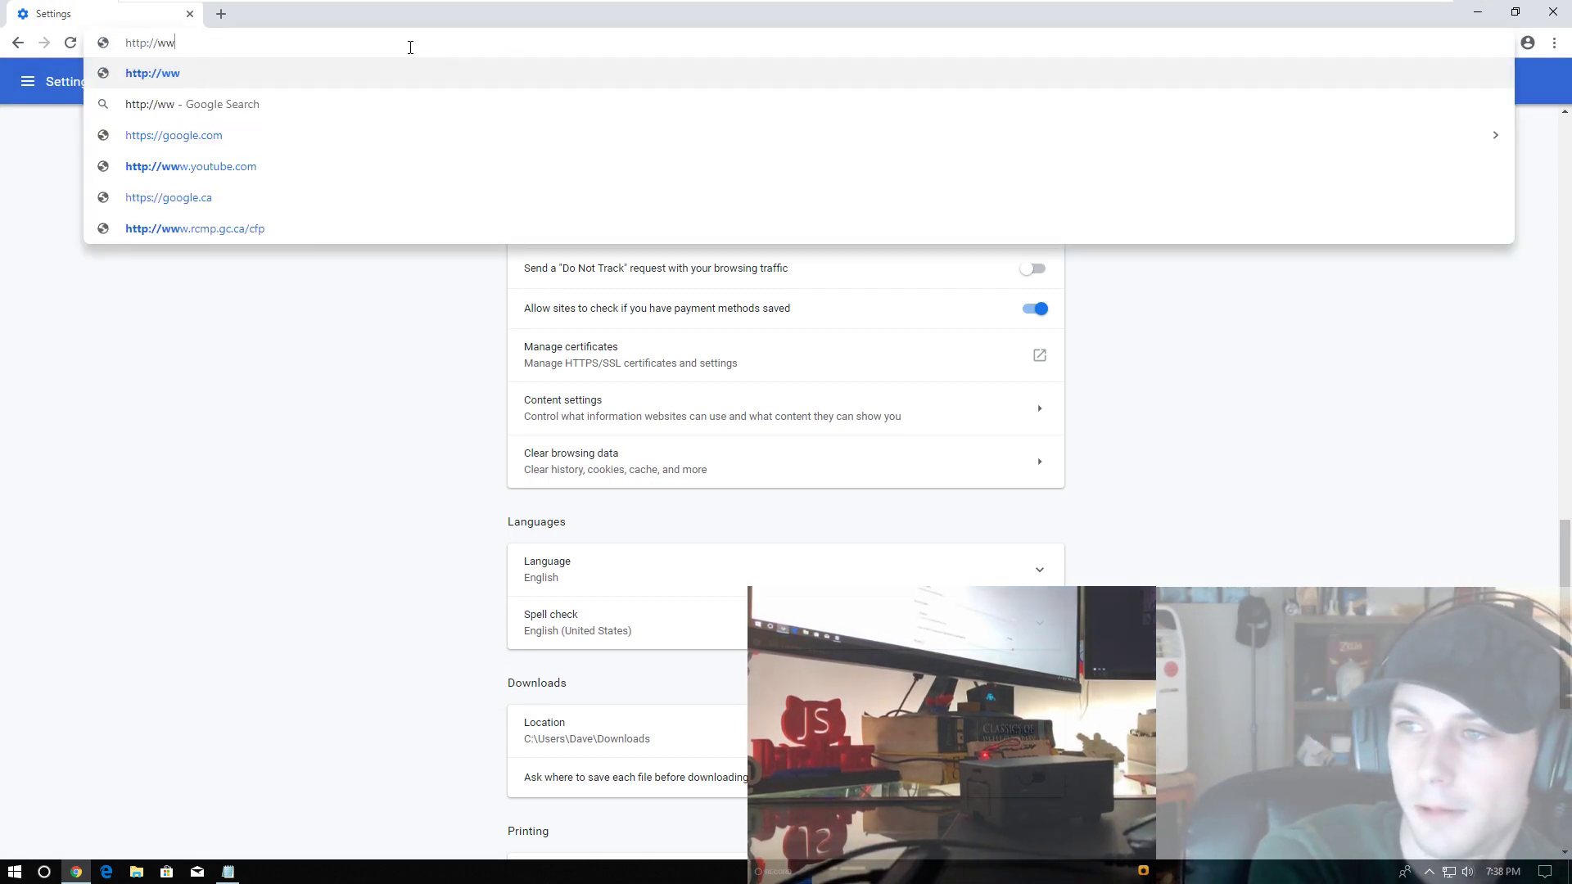
type("w.google.com")
key("Return")
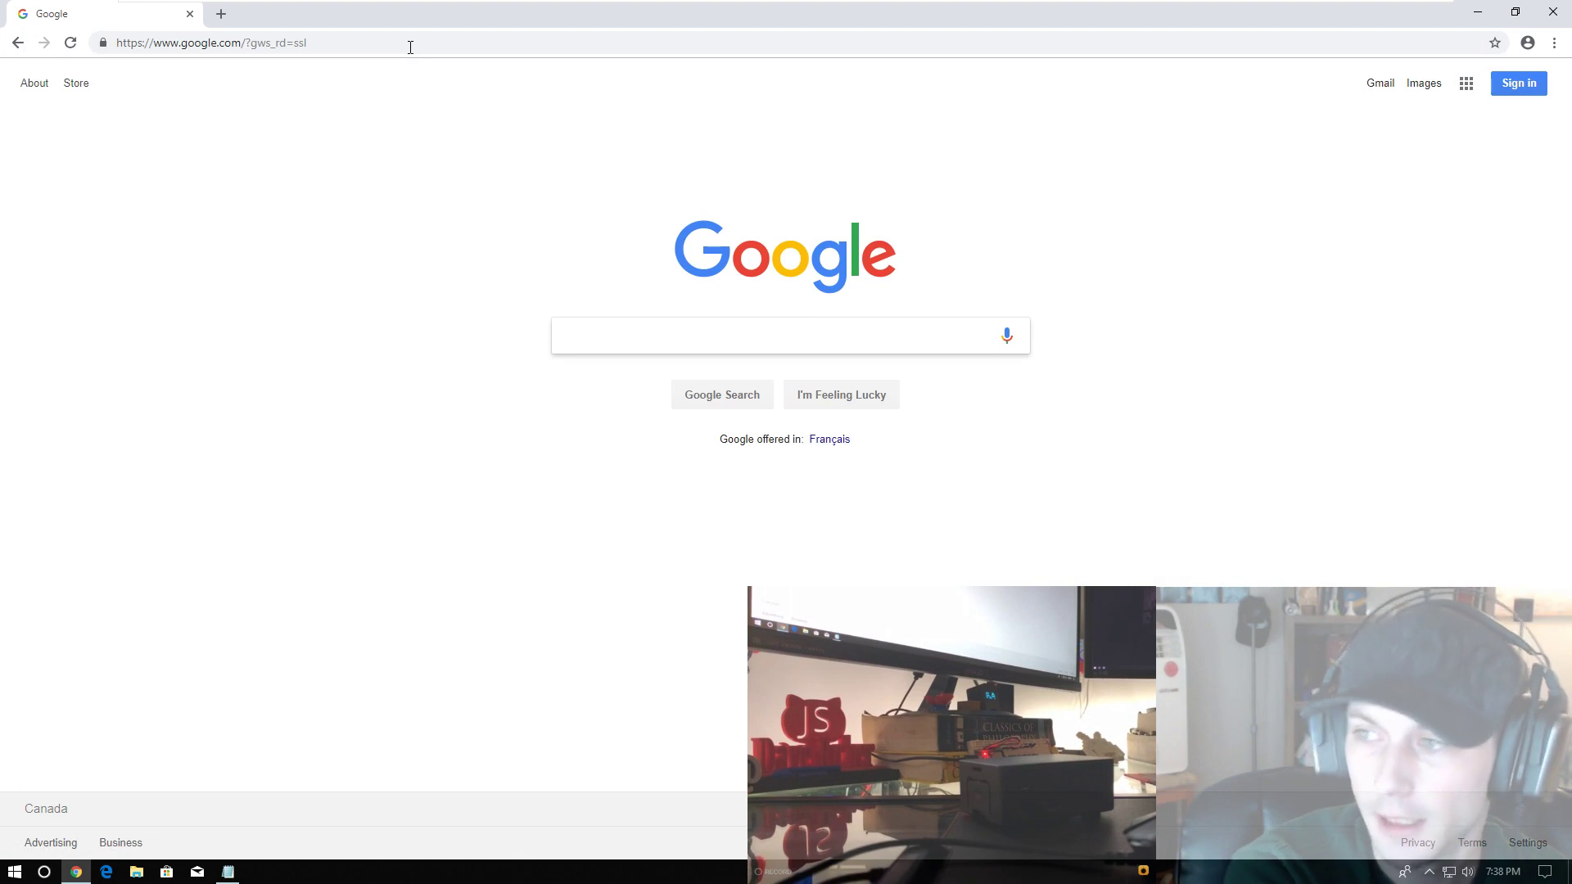
- Search 'etcher balena' and open the 'balenaEtcher - Home' result
type("etcher ")
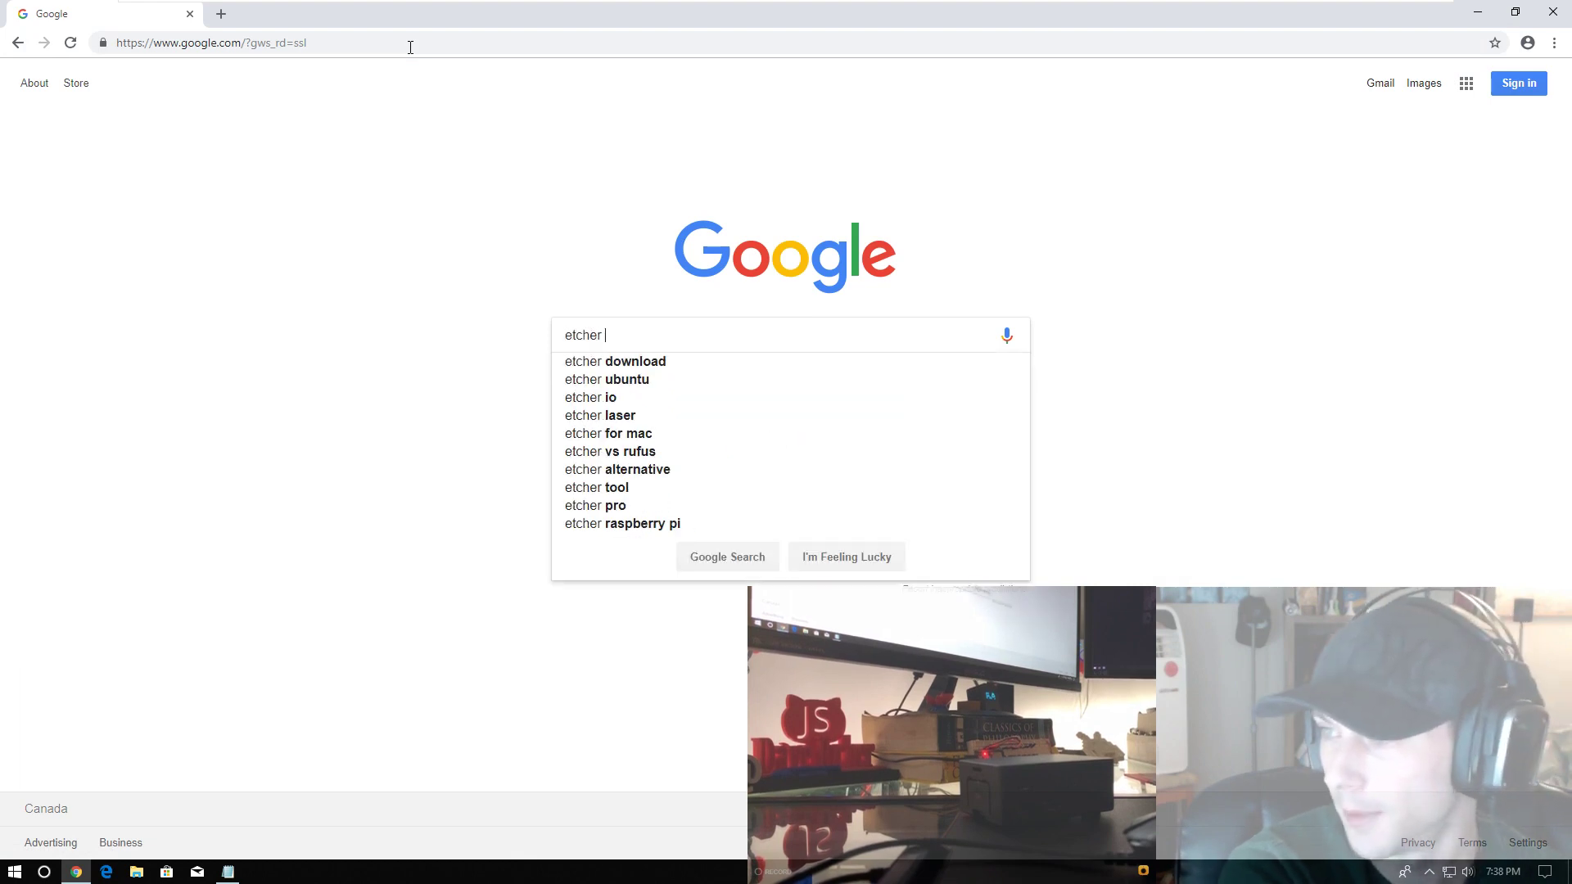
type("b")
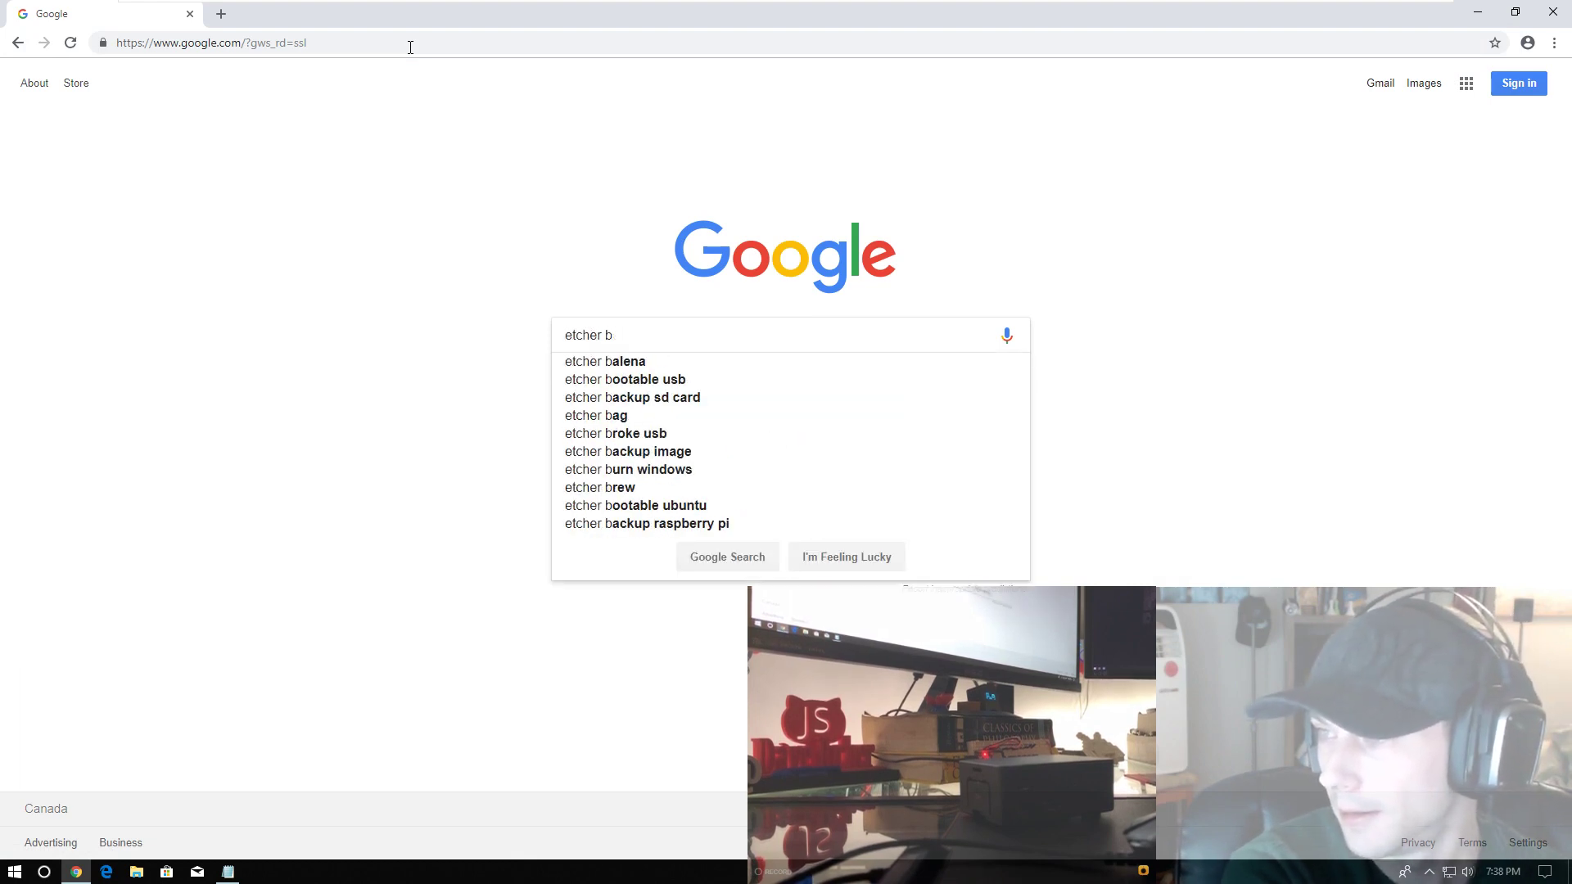
type("alena")
key("Return")
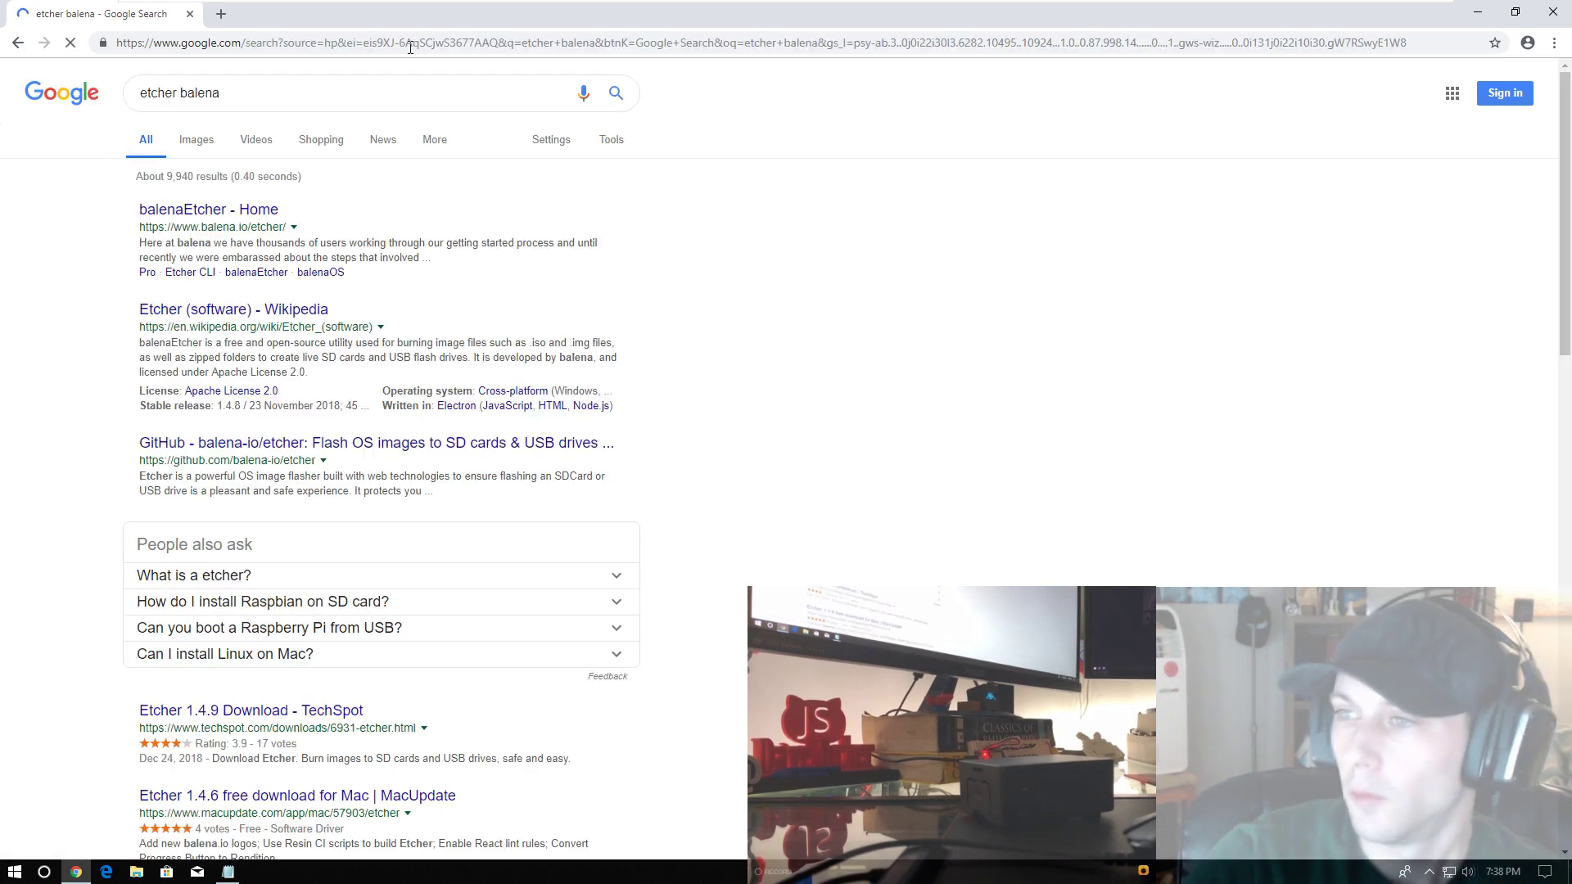
left_click(221, 215)
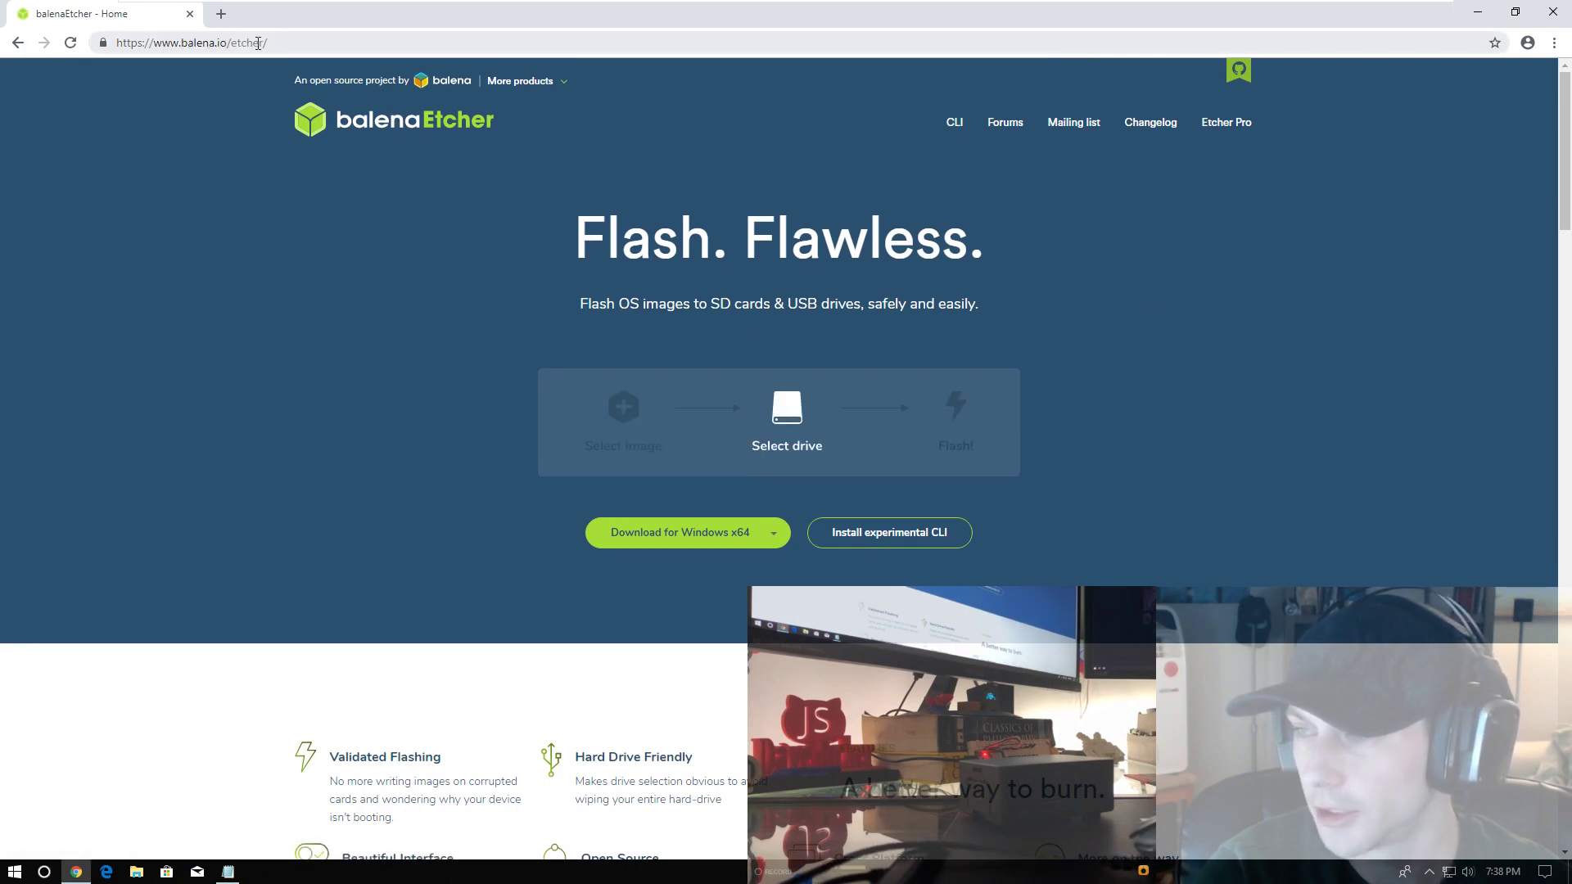
- Download balenaEtcher-Setup-1.4.9-x64.exe for Windows x64 and show it in its folder
left_click(690, 544)
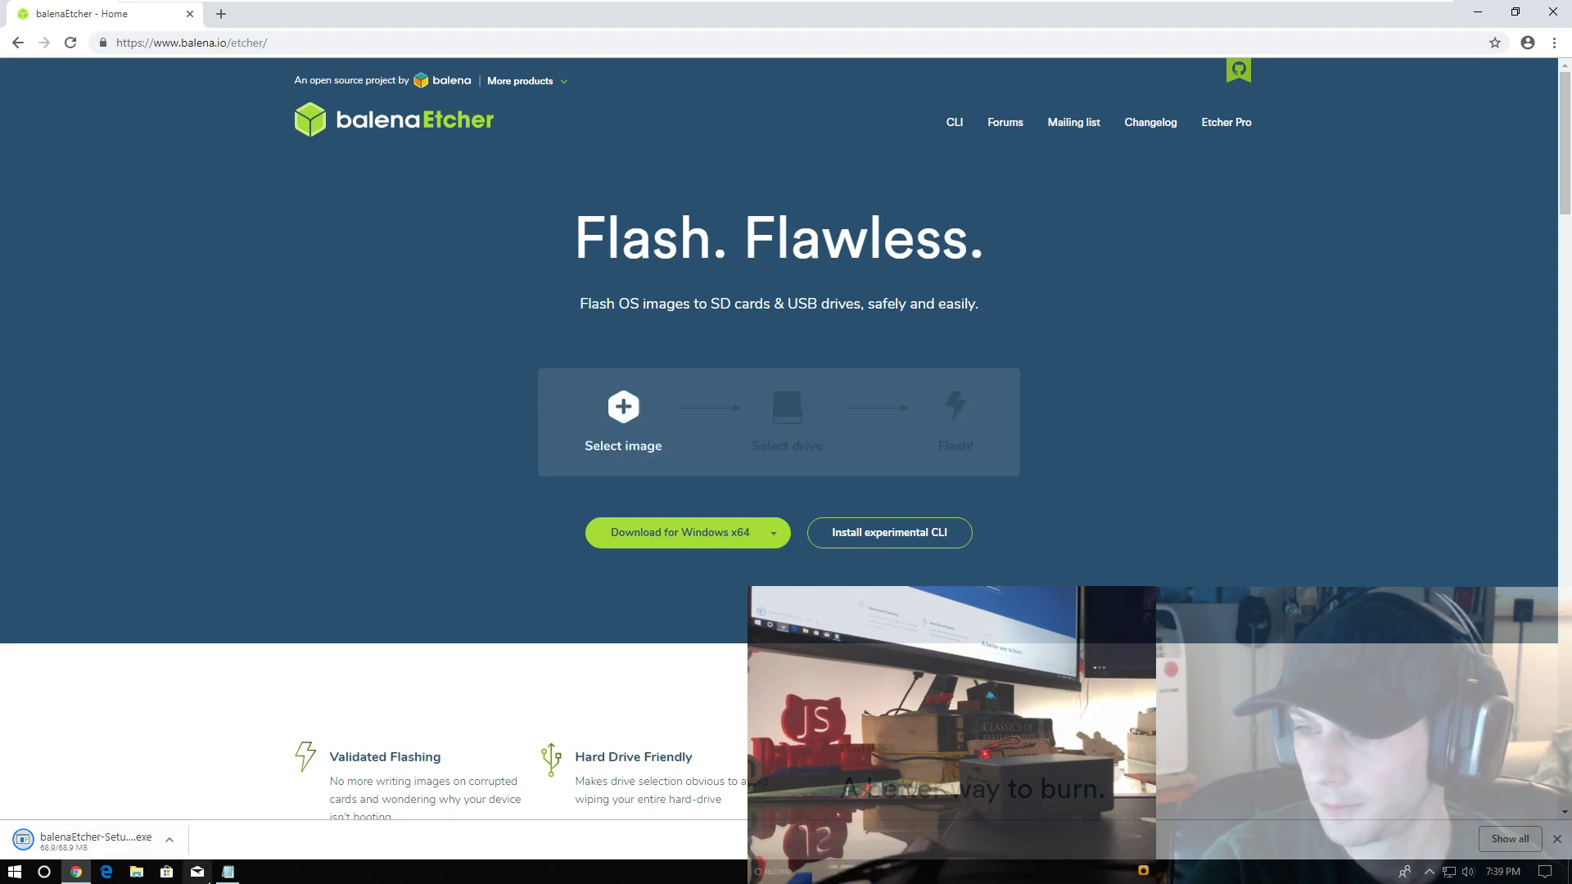
left_click(170, 840)
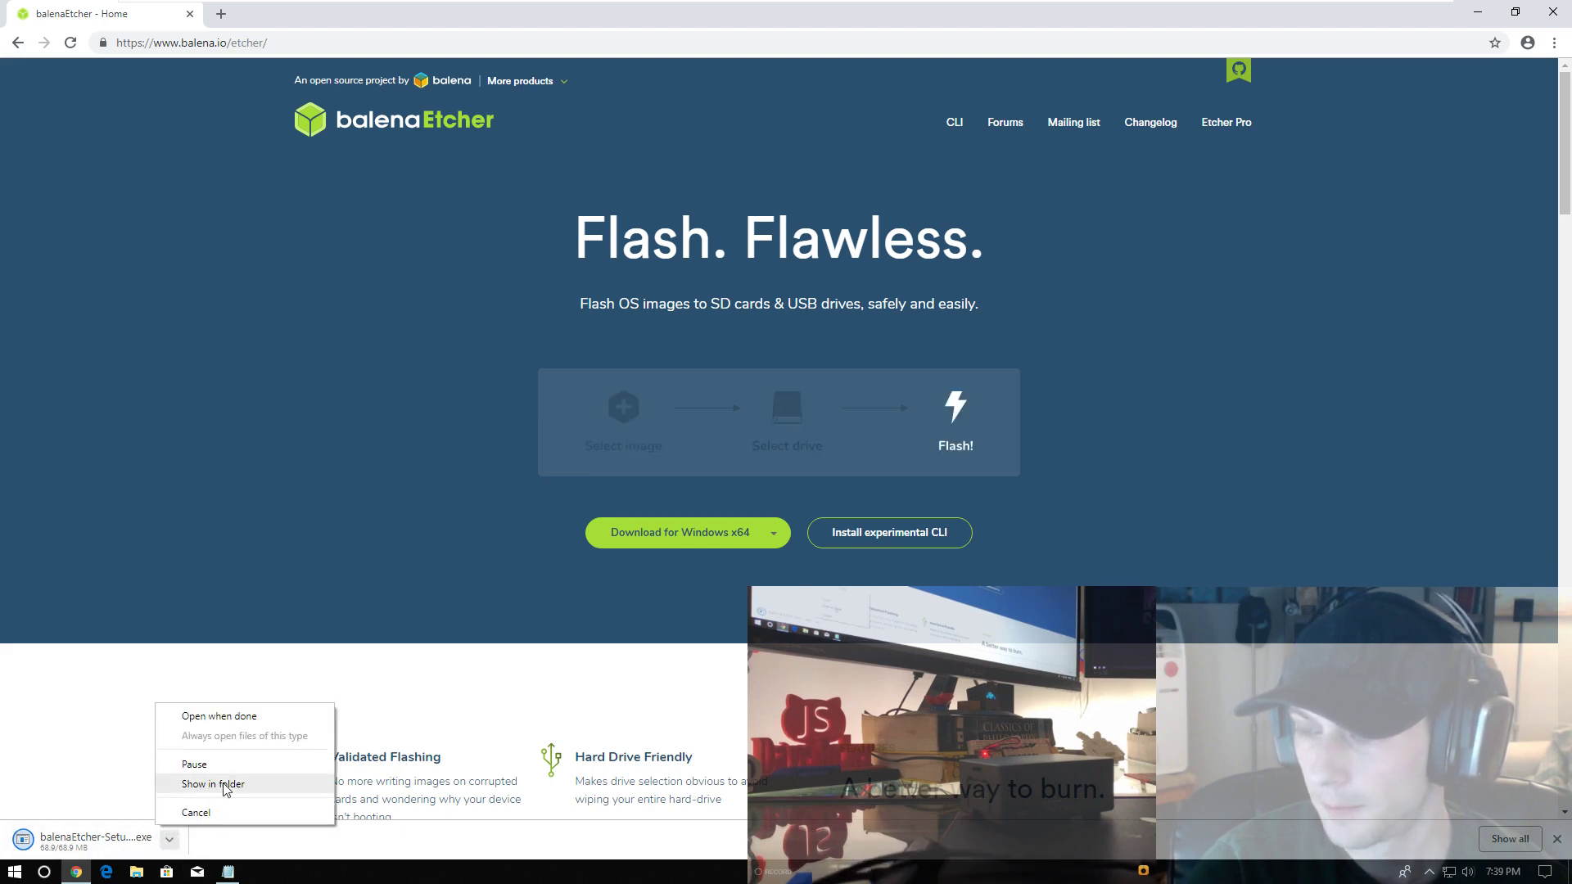
left_click(109, 847)
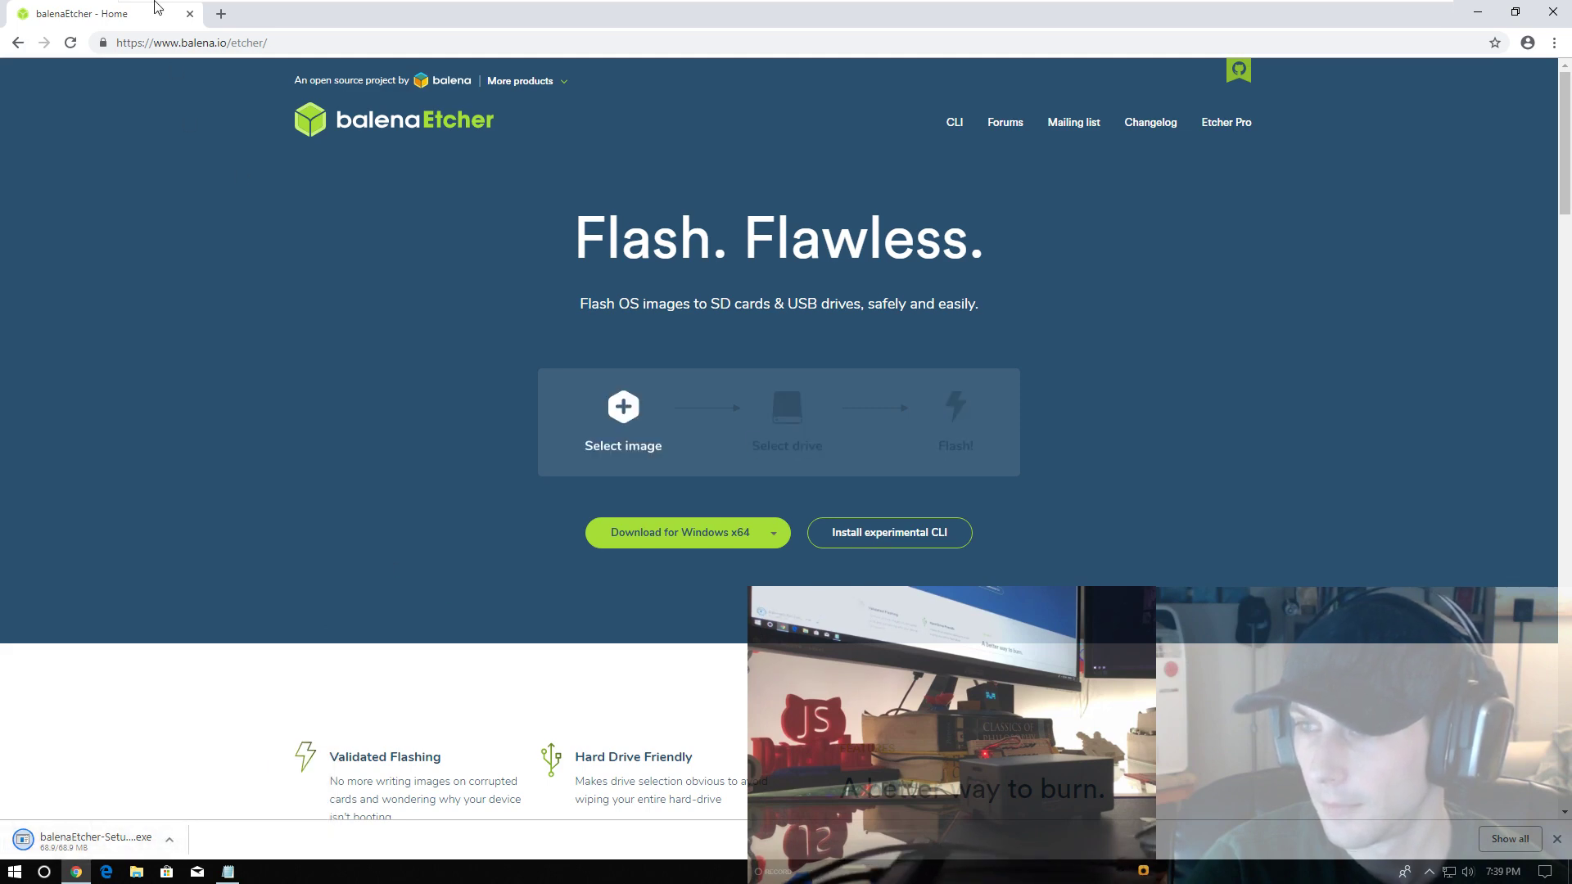
- In a new tab, search 'raspbian download' and open the Raspberry Pi Downloads result
left_click(221, 13)
type("ra")
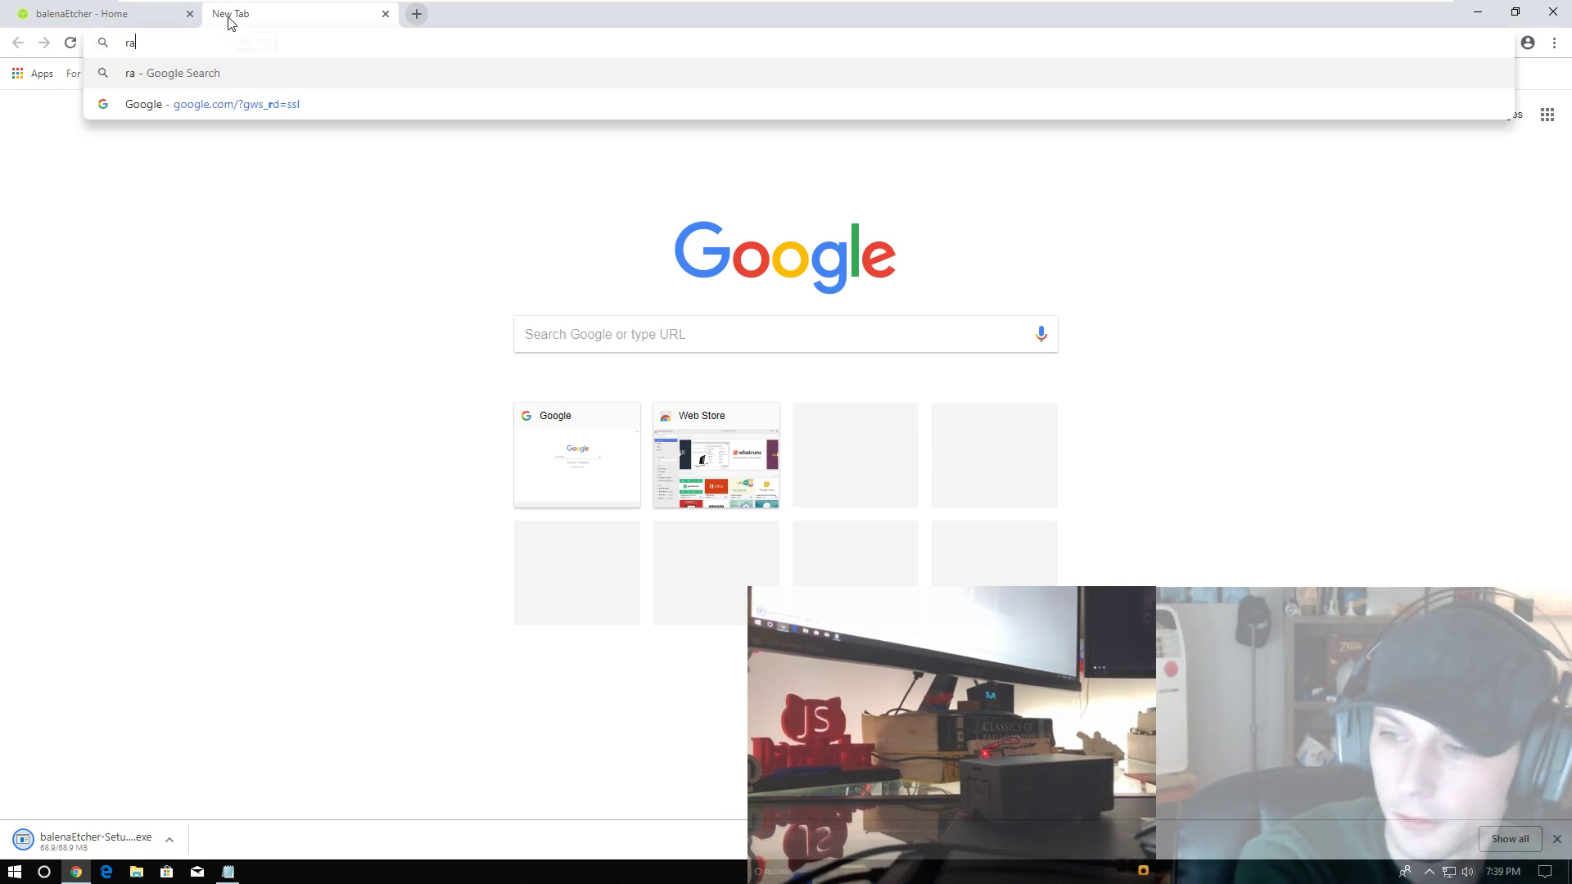
type("sp")
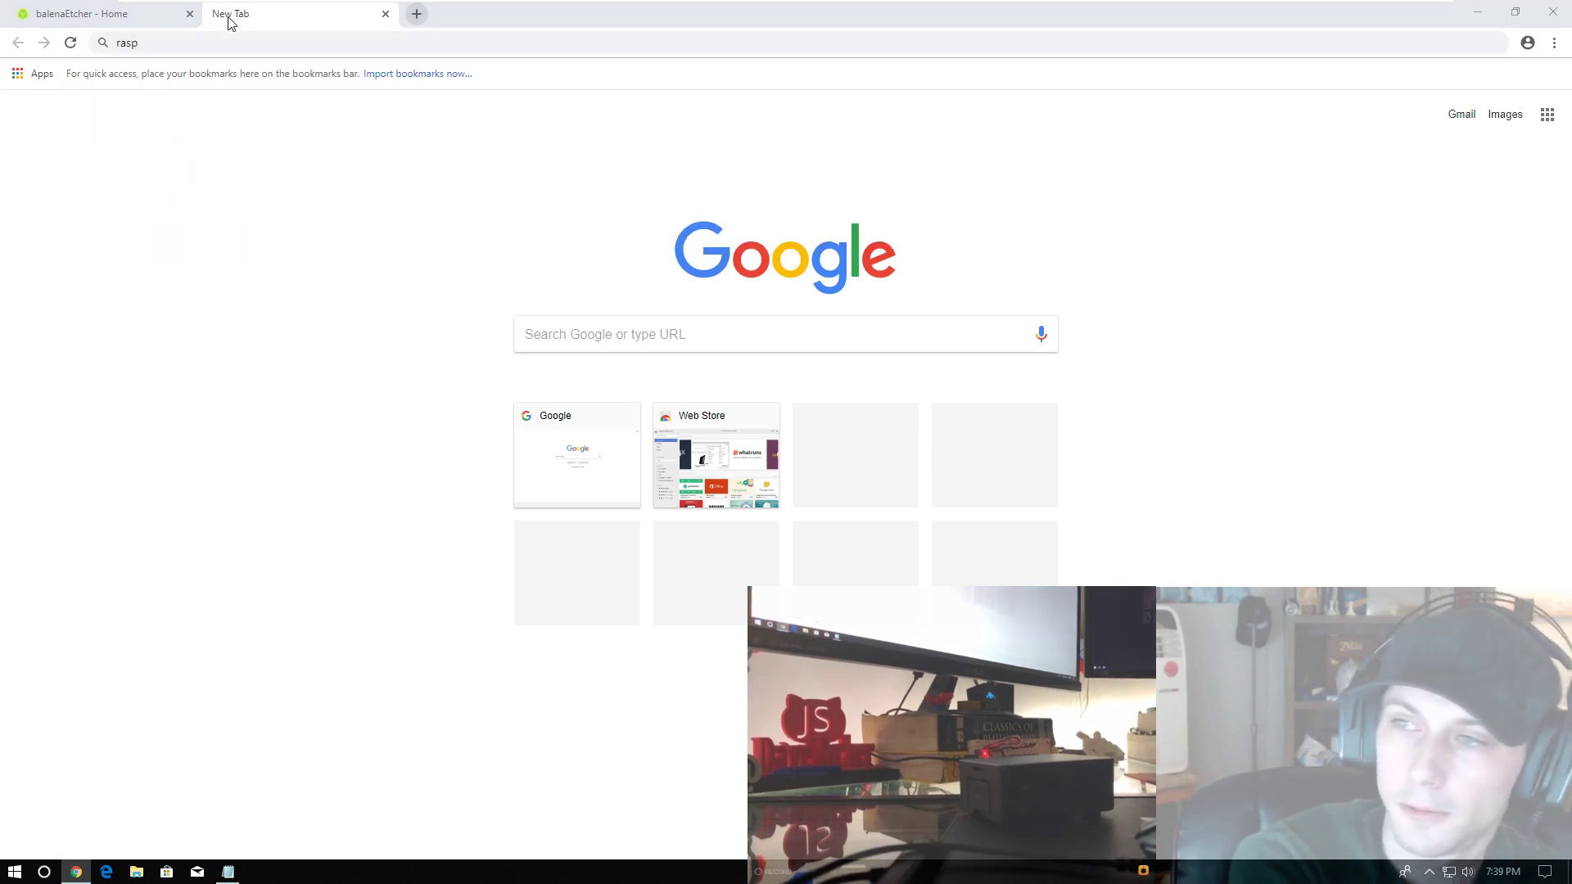
left_click(244, 352)
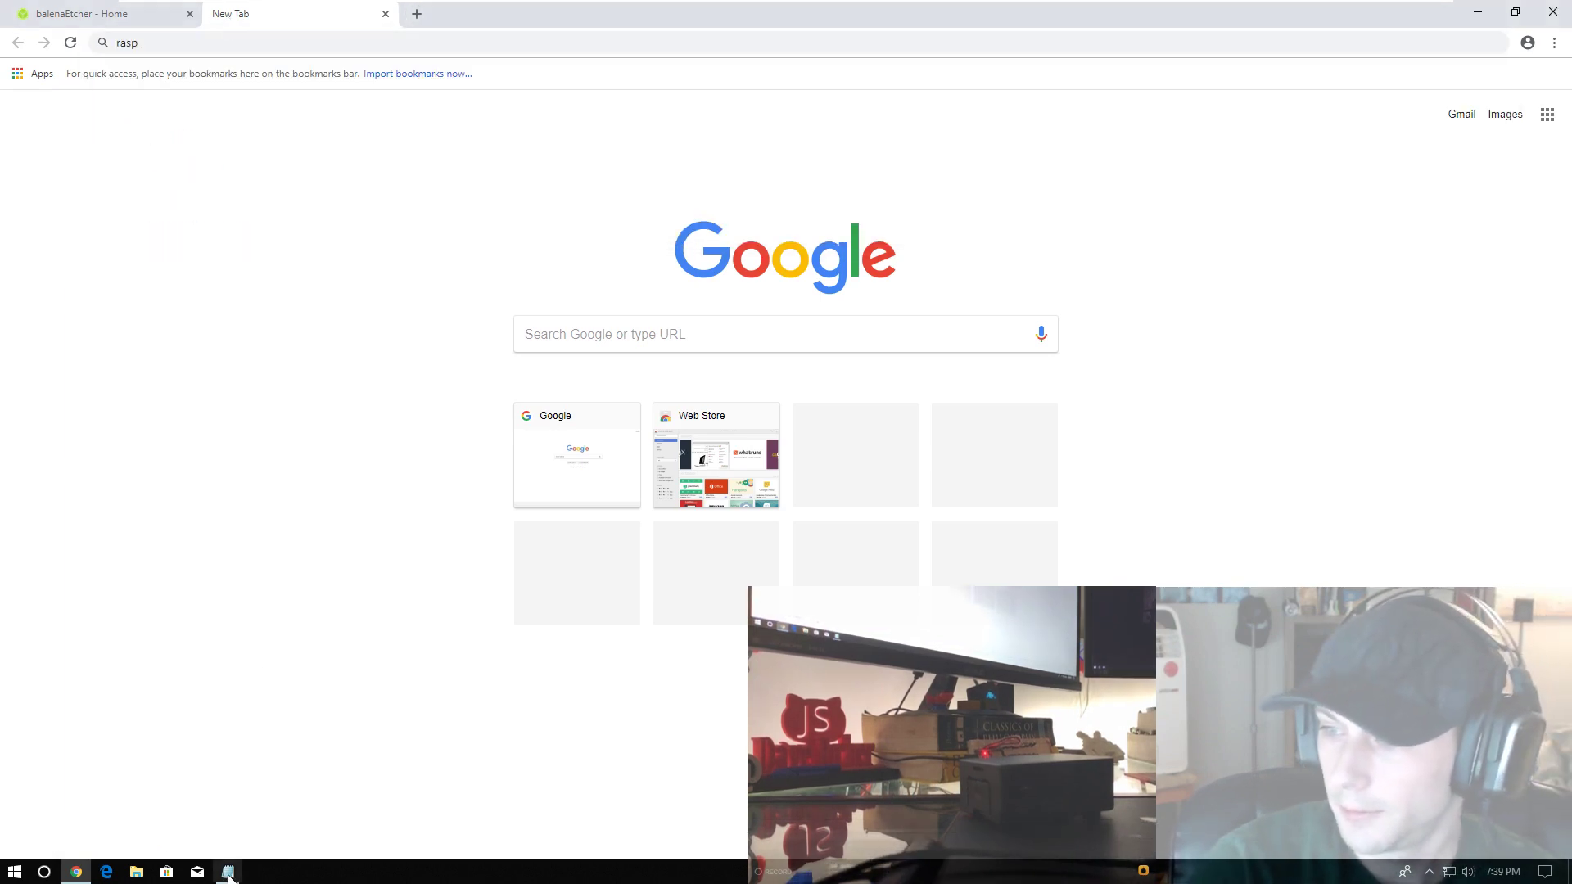
mouse_move(646, 3)
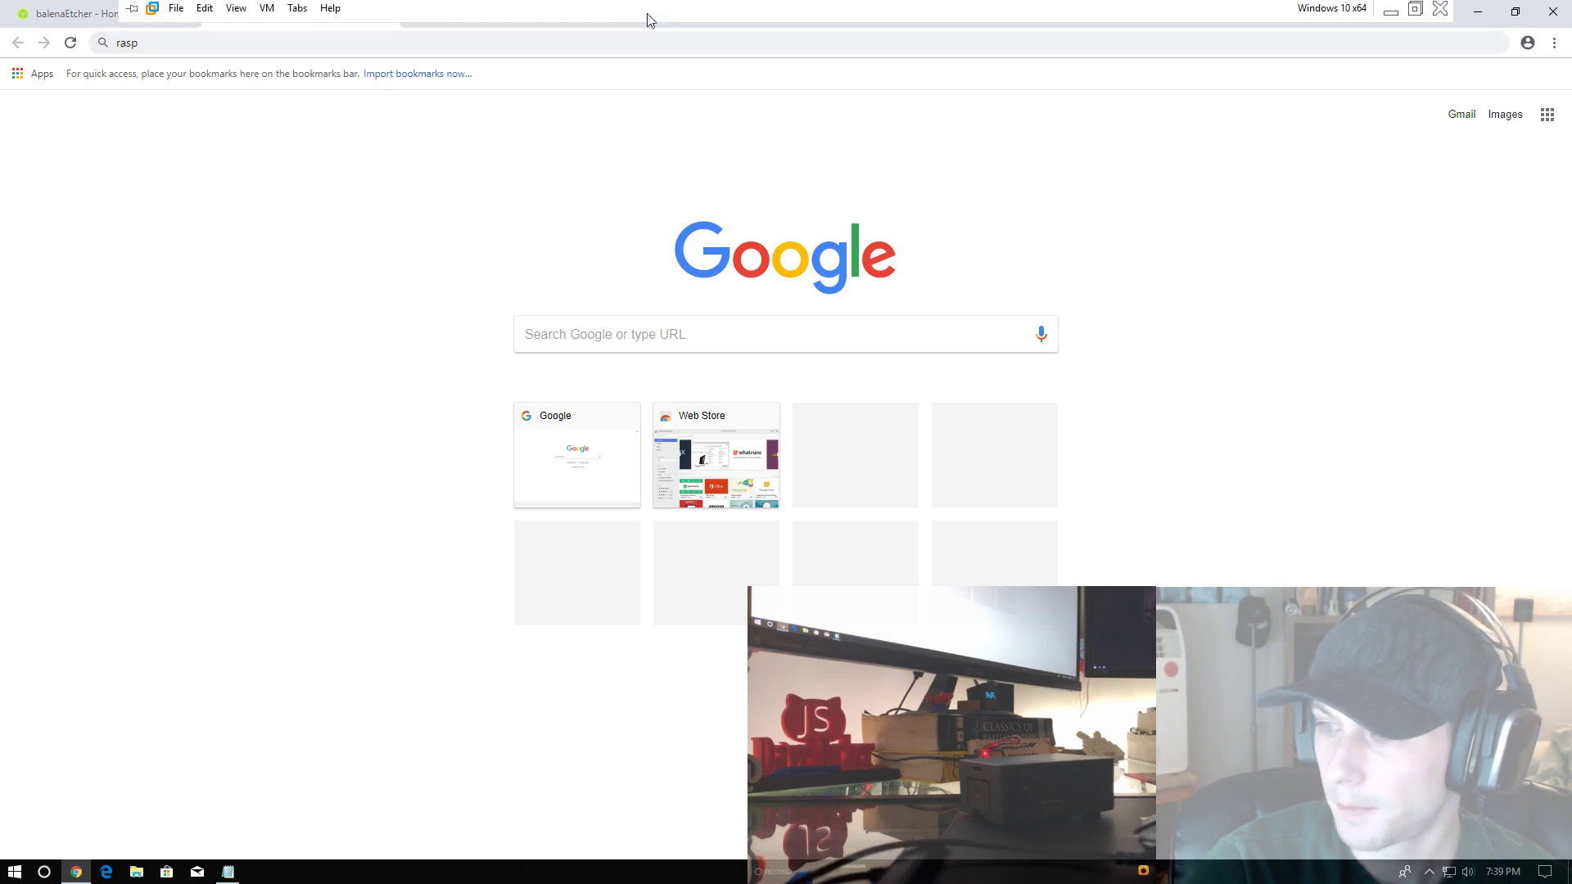
left_click(219, 44)
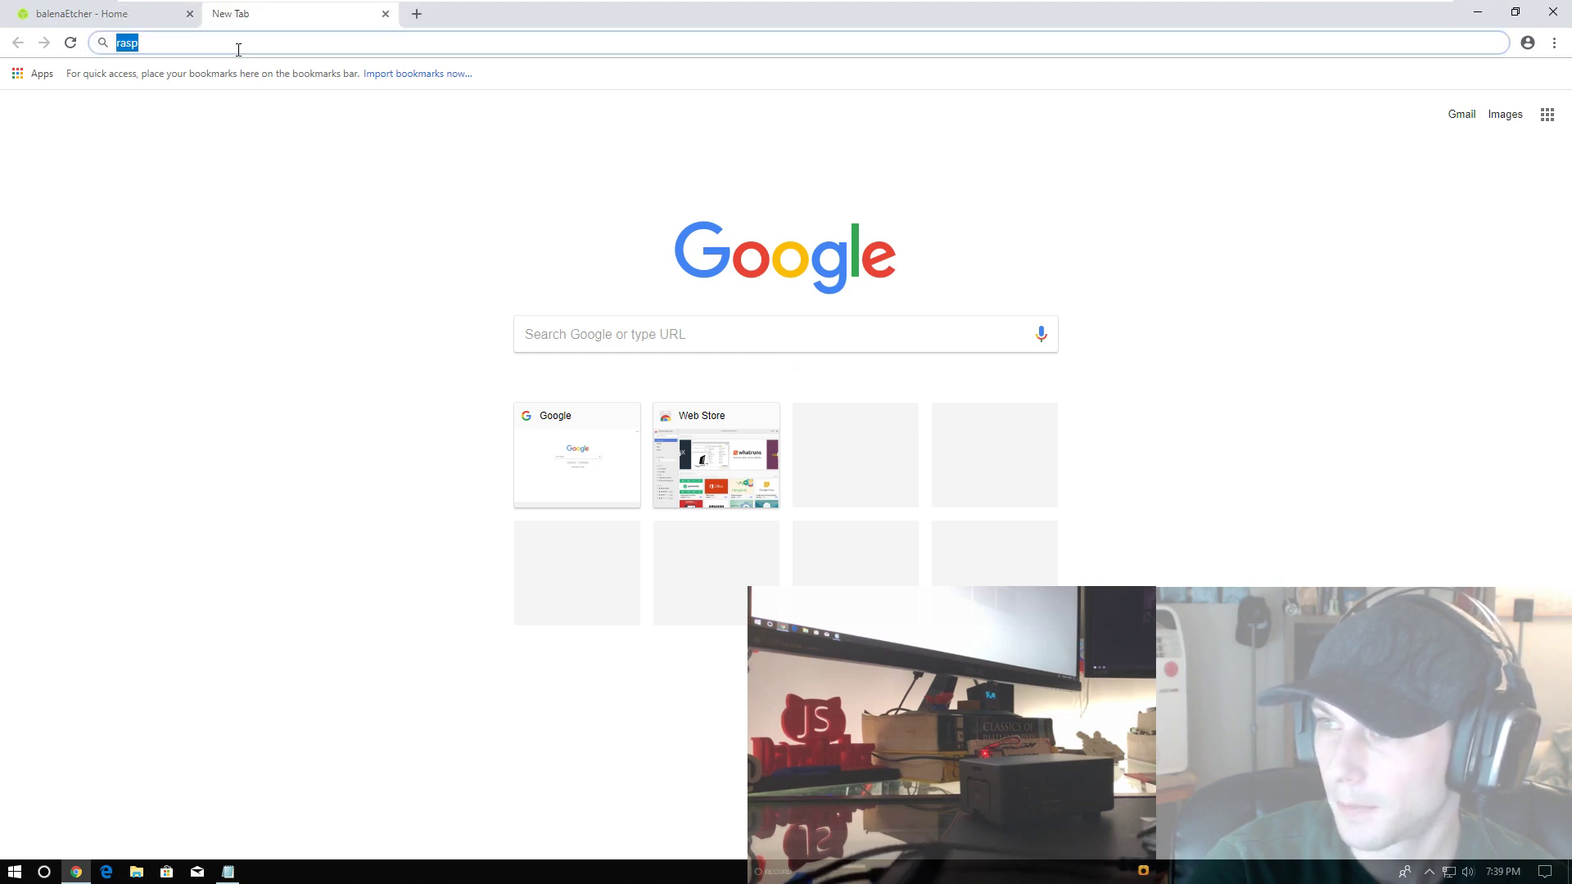
type("raspbian ")
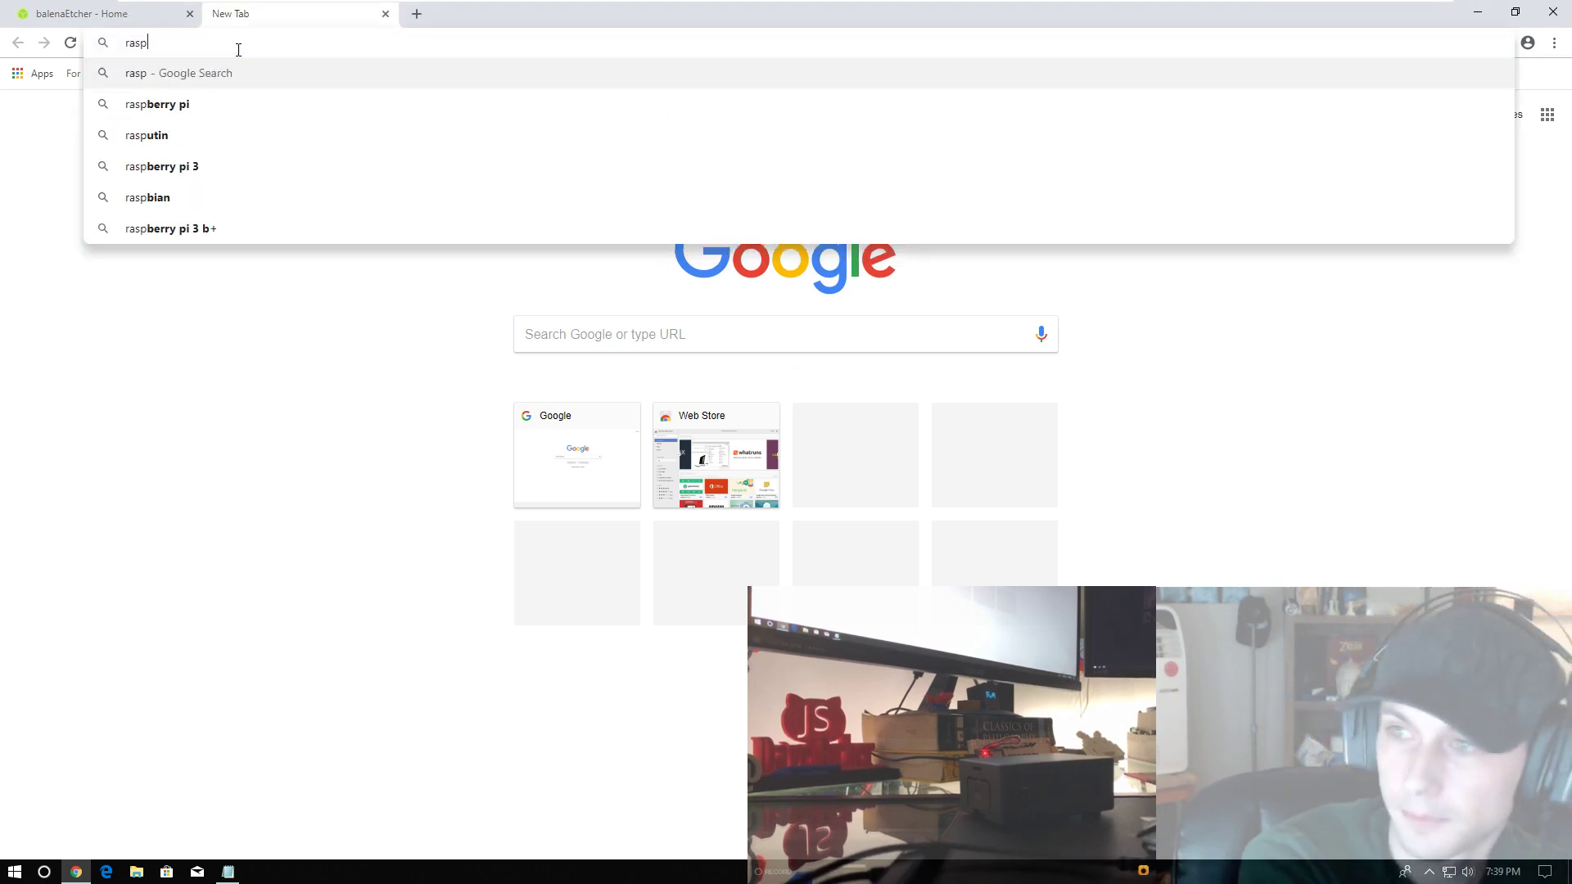
type("download")
key("Return")
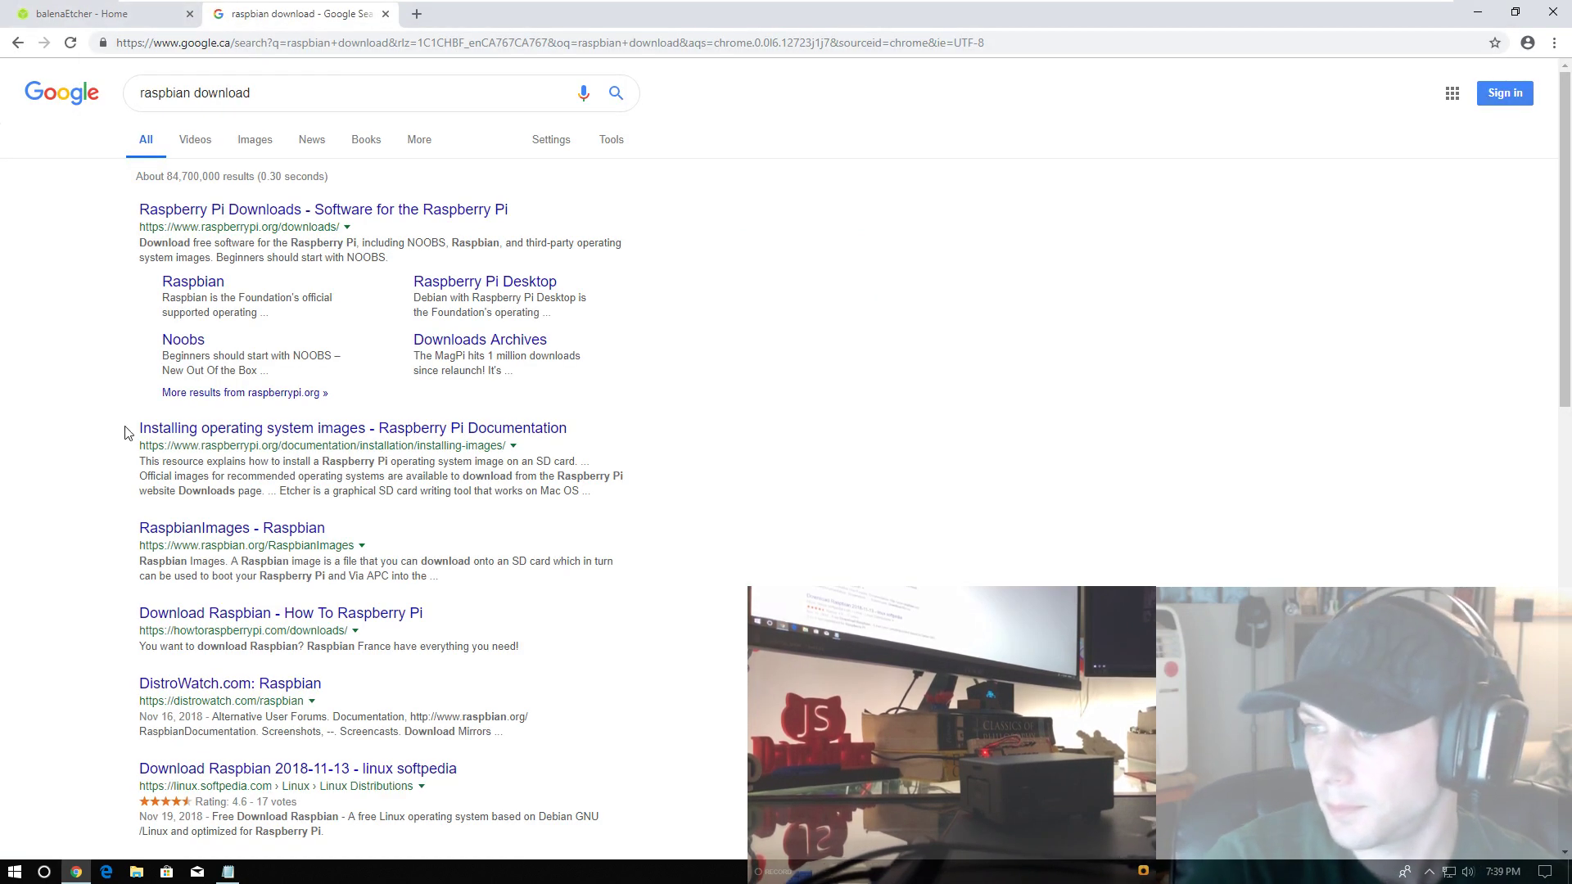
left_click(219, 211)
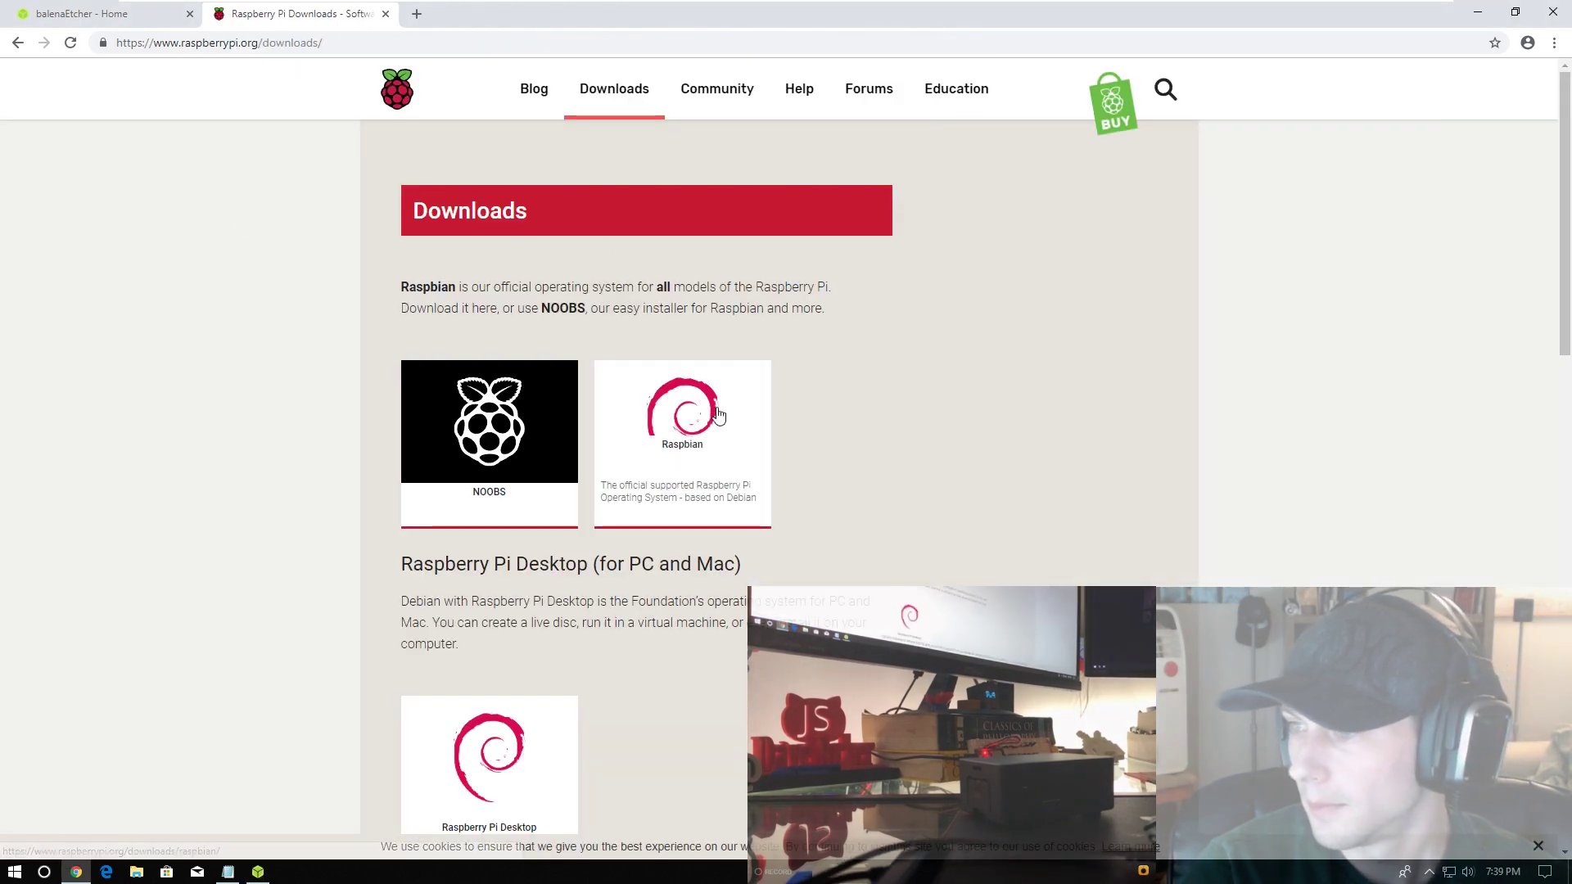
- Return to the results, highlight the raspberrypi.org address, and reopen the Downloads page
left_click(17, 42)
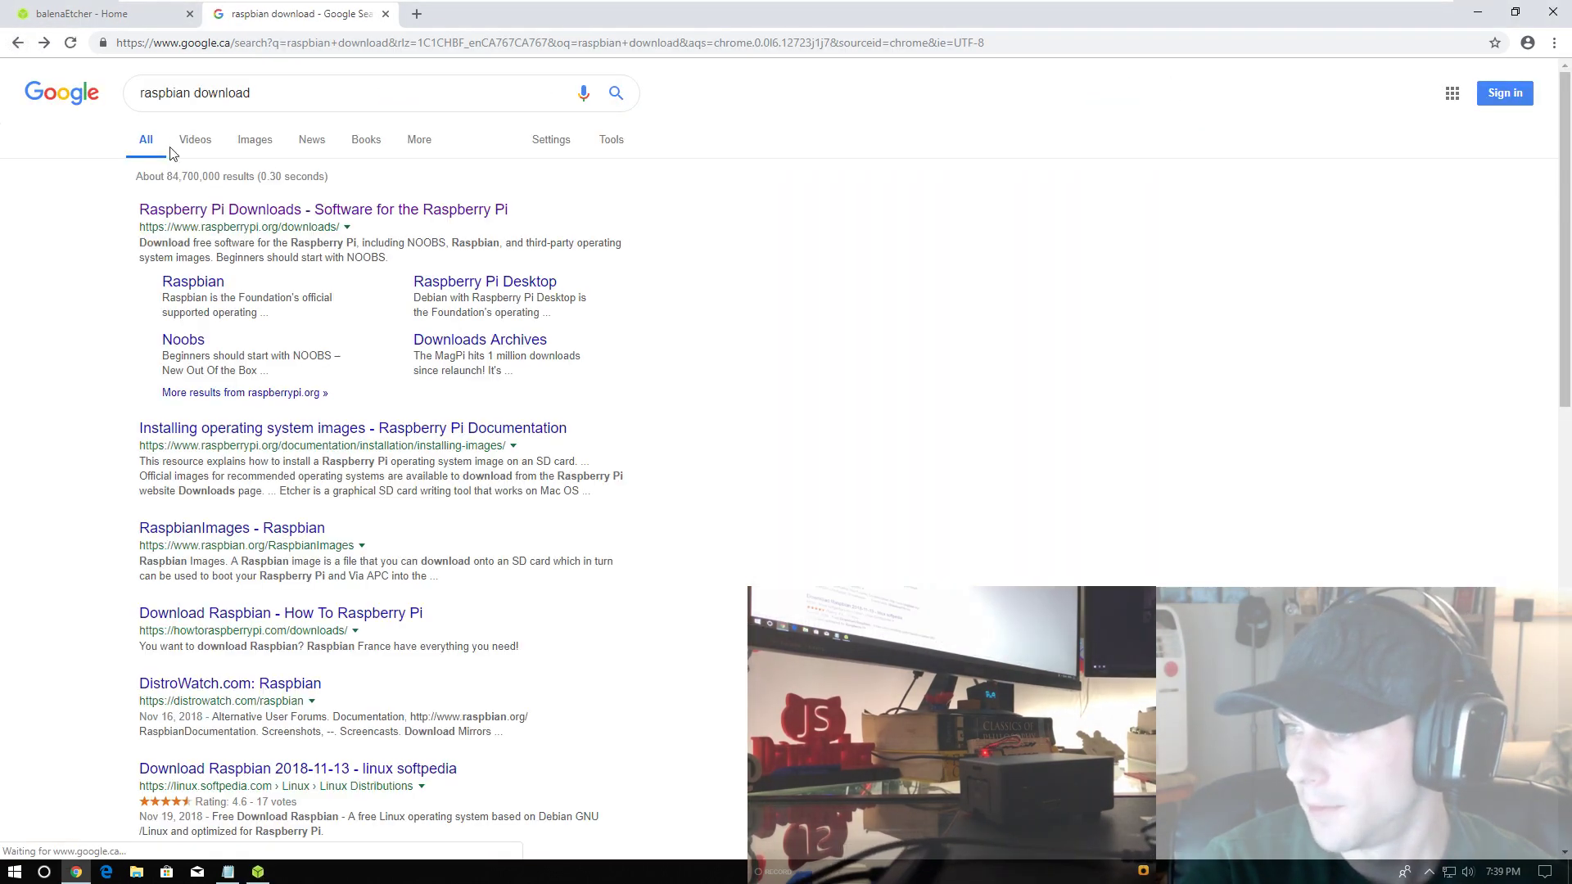
left_click_drag(135, 227, 189, 233)
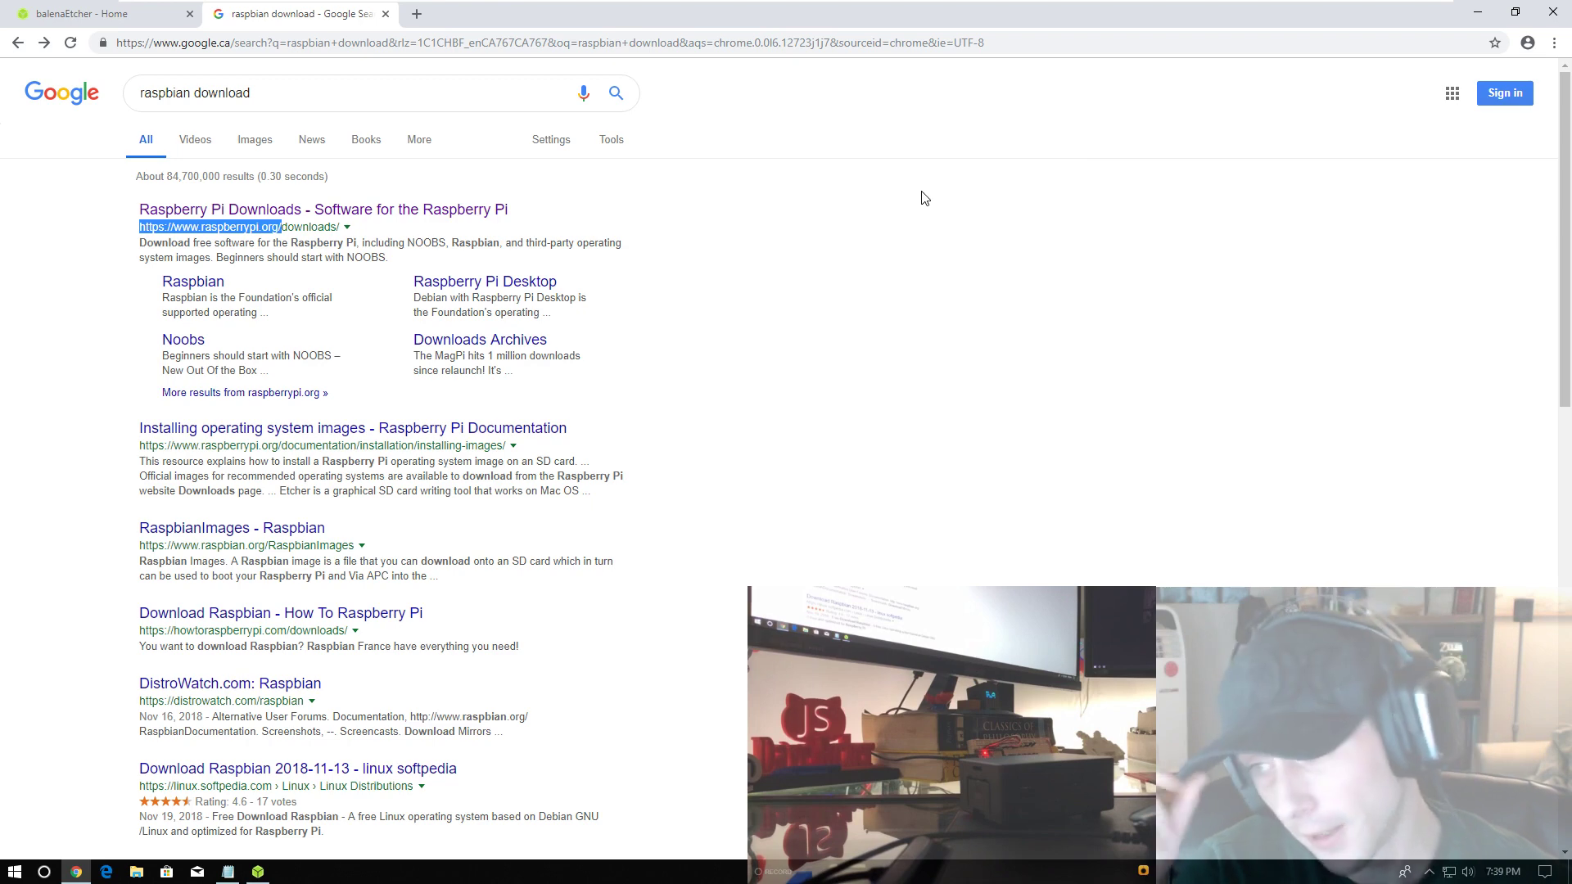
left_click(490, 212)
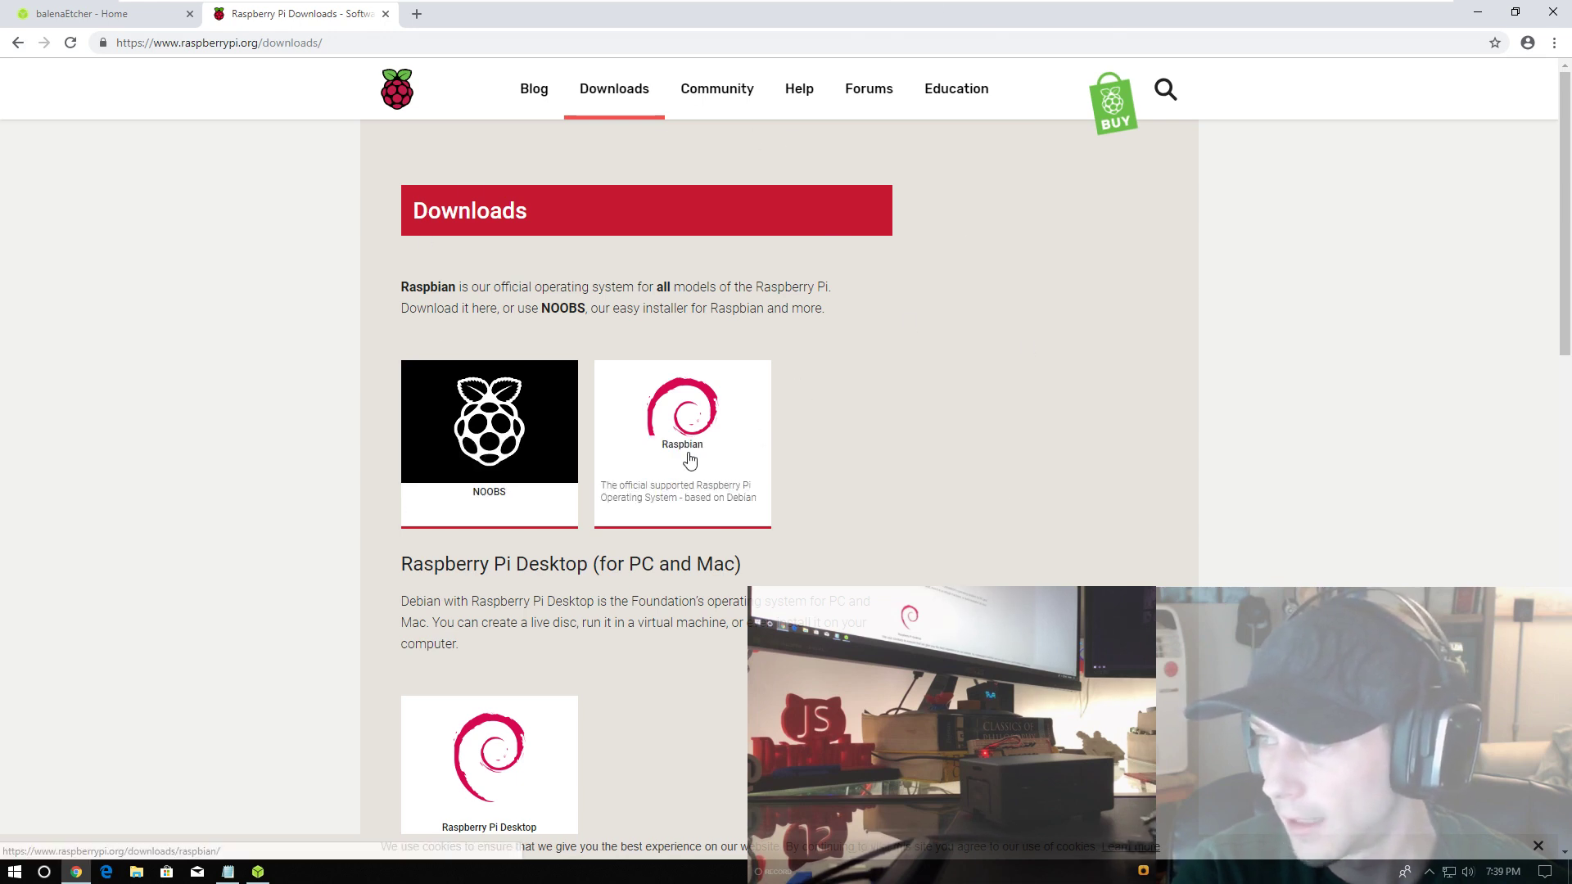
- Scroll to the Raspbian images and highlight the Stretch desktop, recommended-software, and Lite titles
scroll(690, 459, "down", 2)
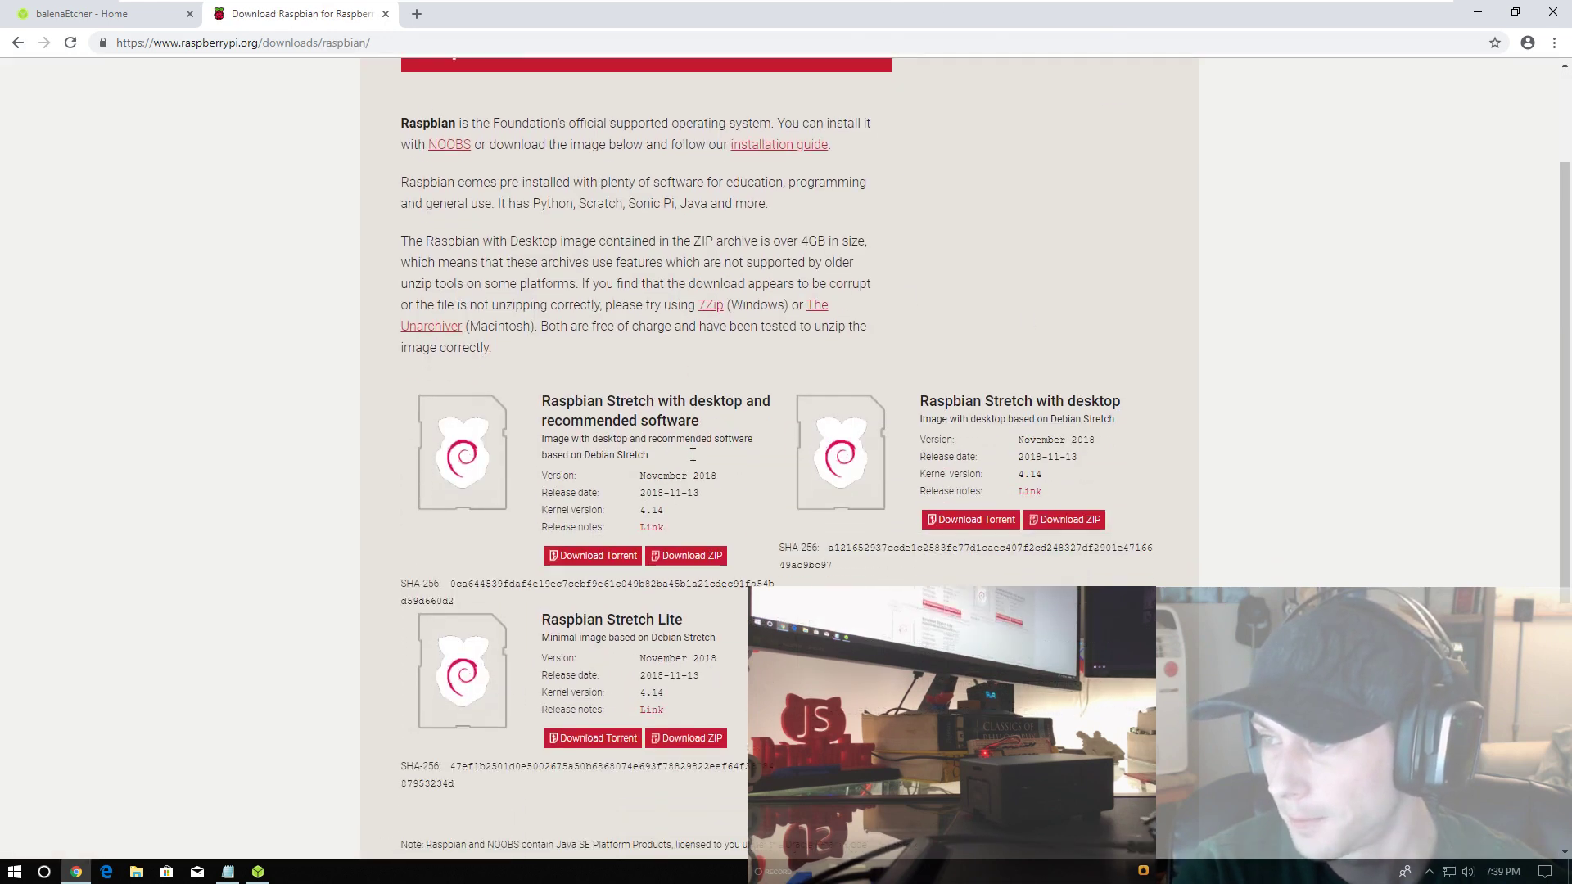
left_click_drag(528, 367, 573, 422)
left_click(528, 367)
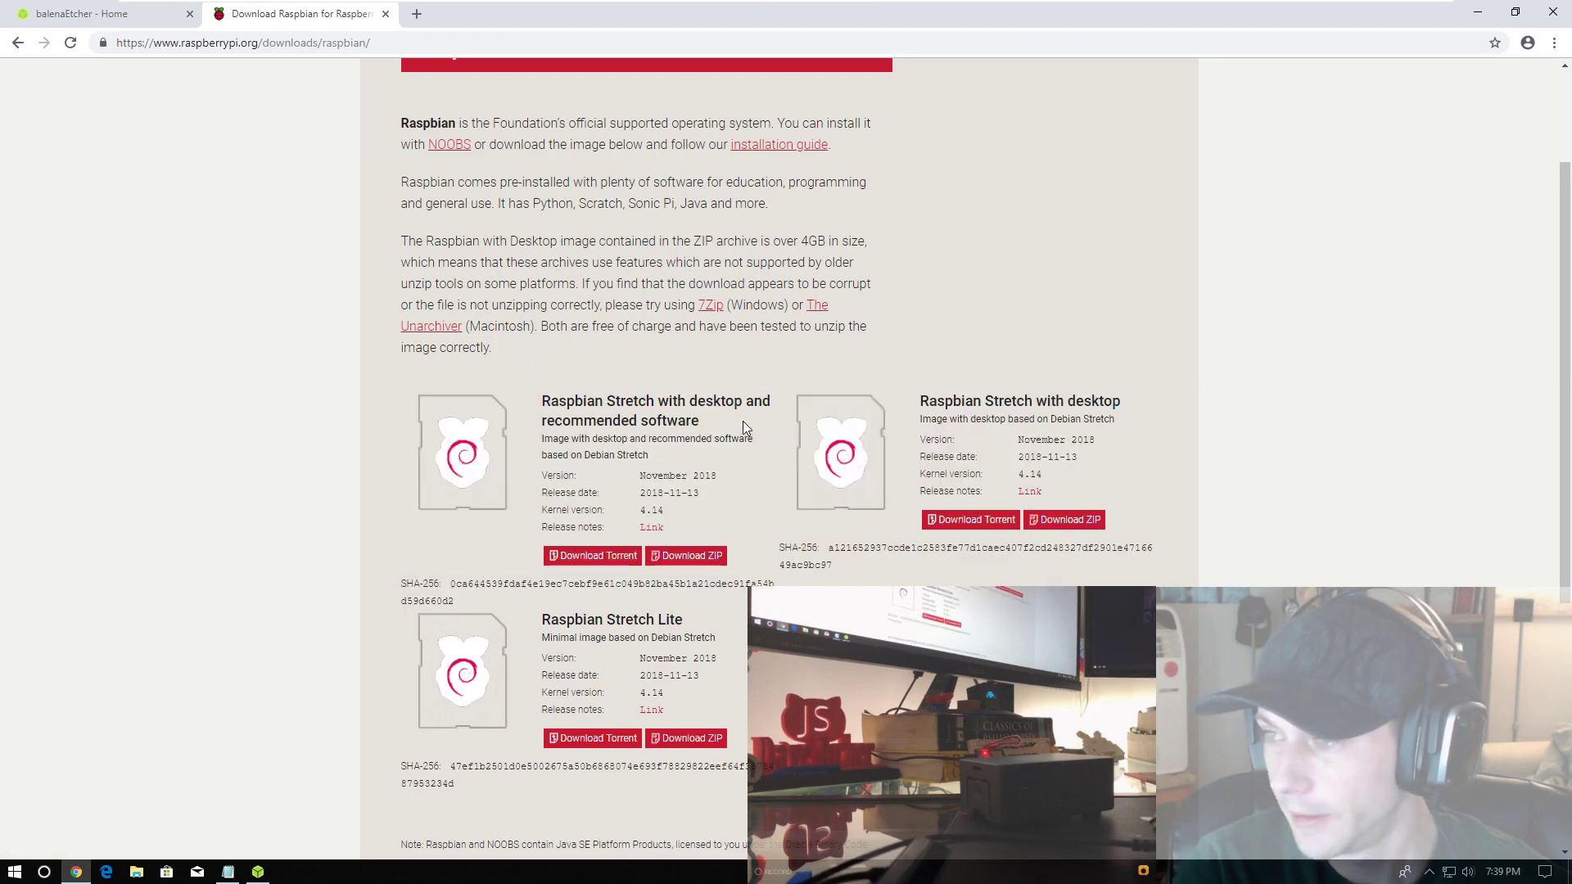
left_click_drag(740, 421, 545, 398)
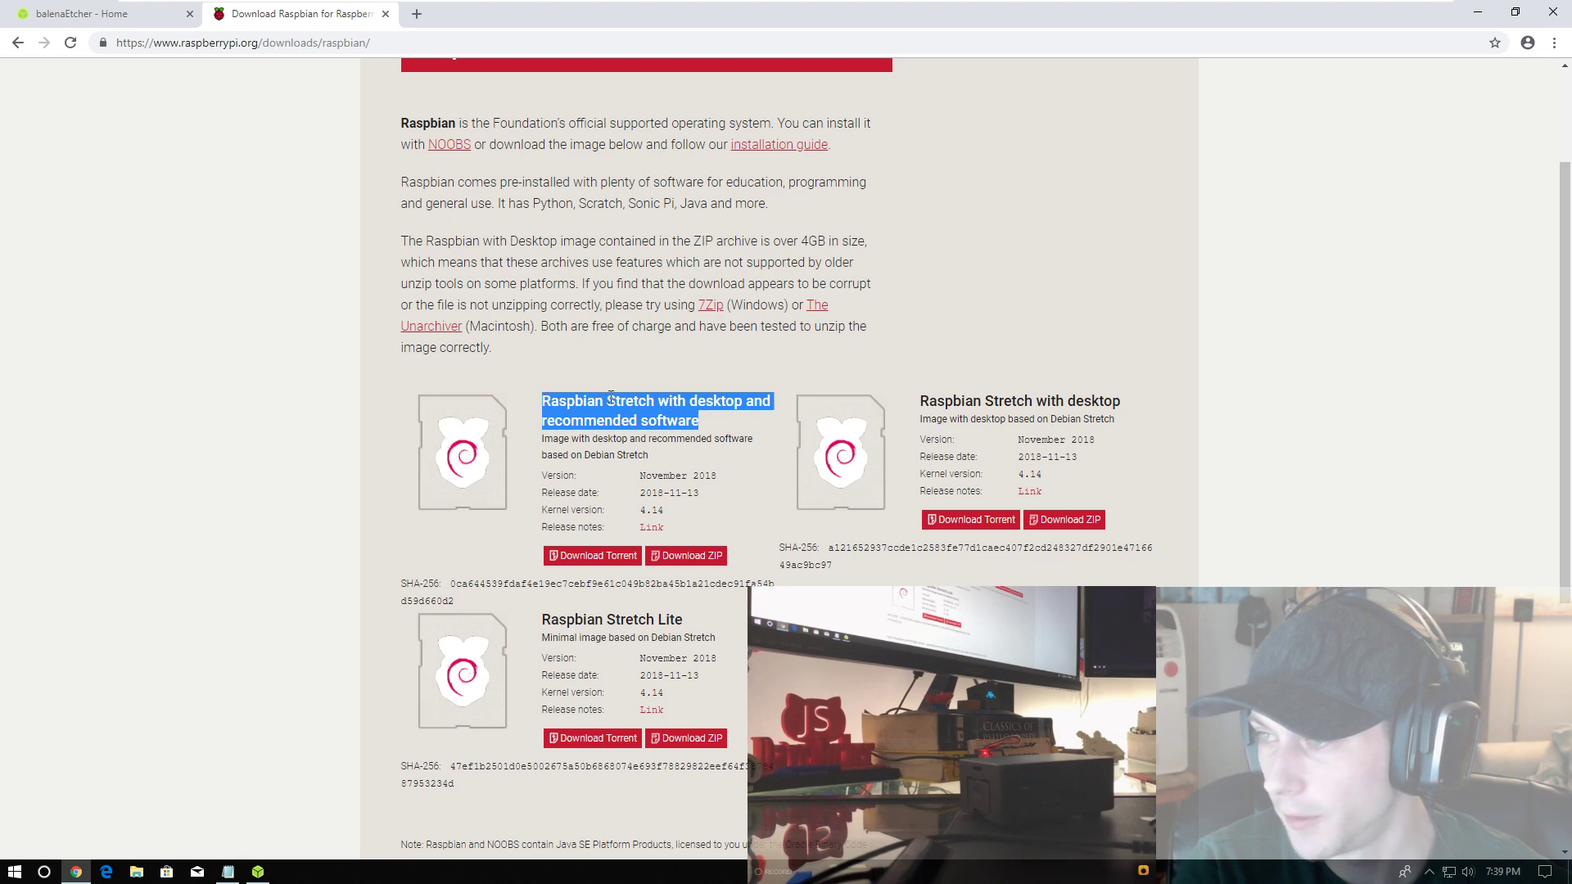
left_click(620, 419)
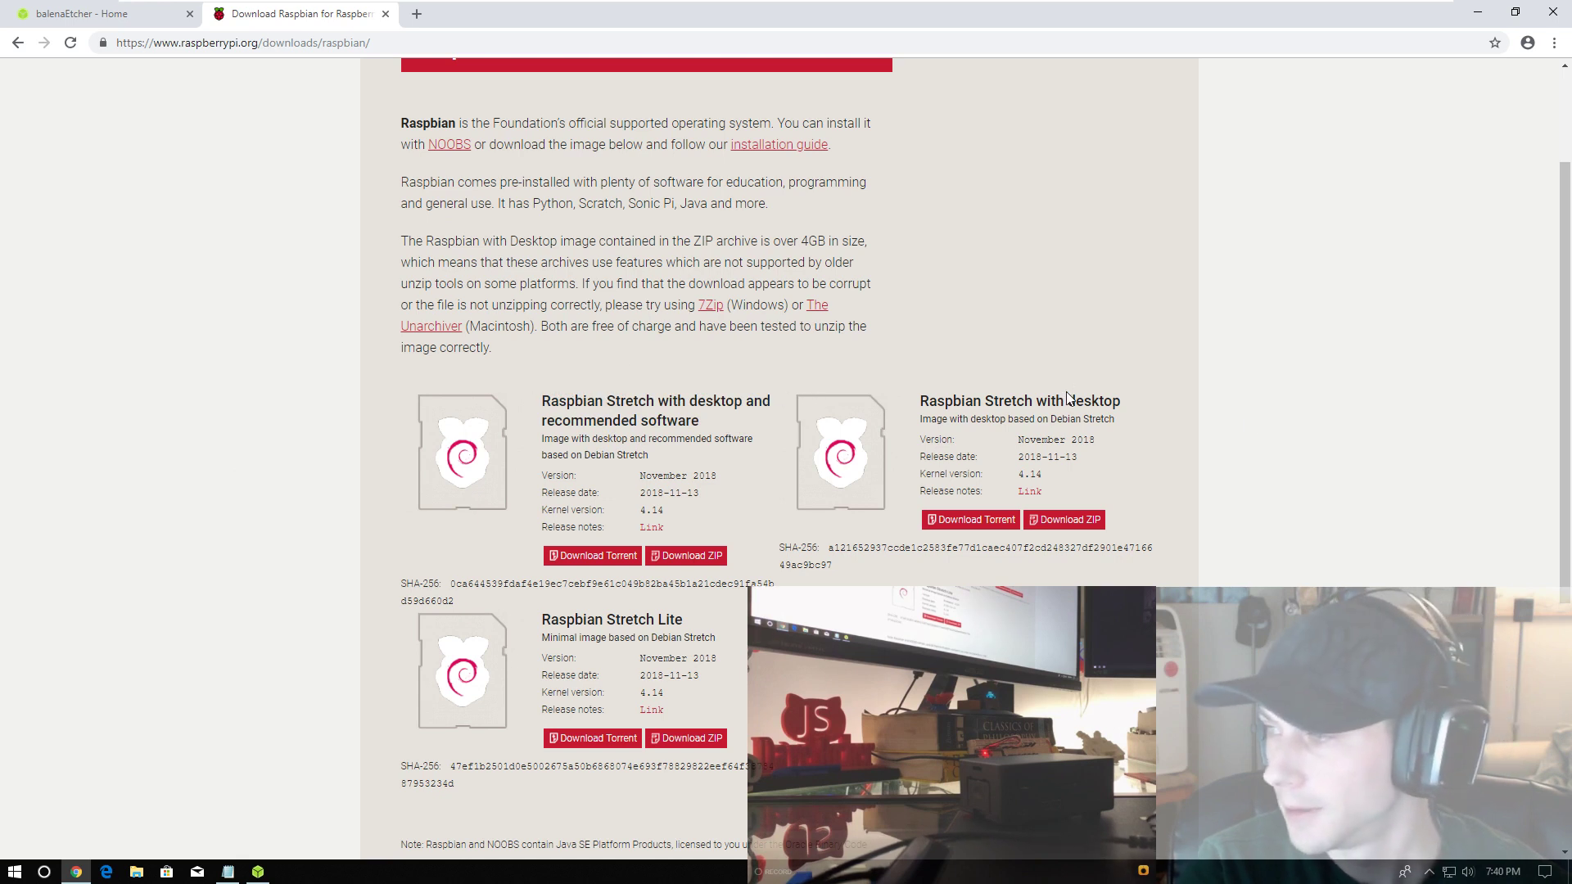
left_click_drag(1066, 391, 919, 401)
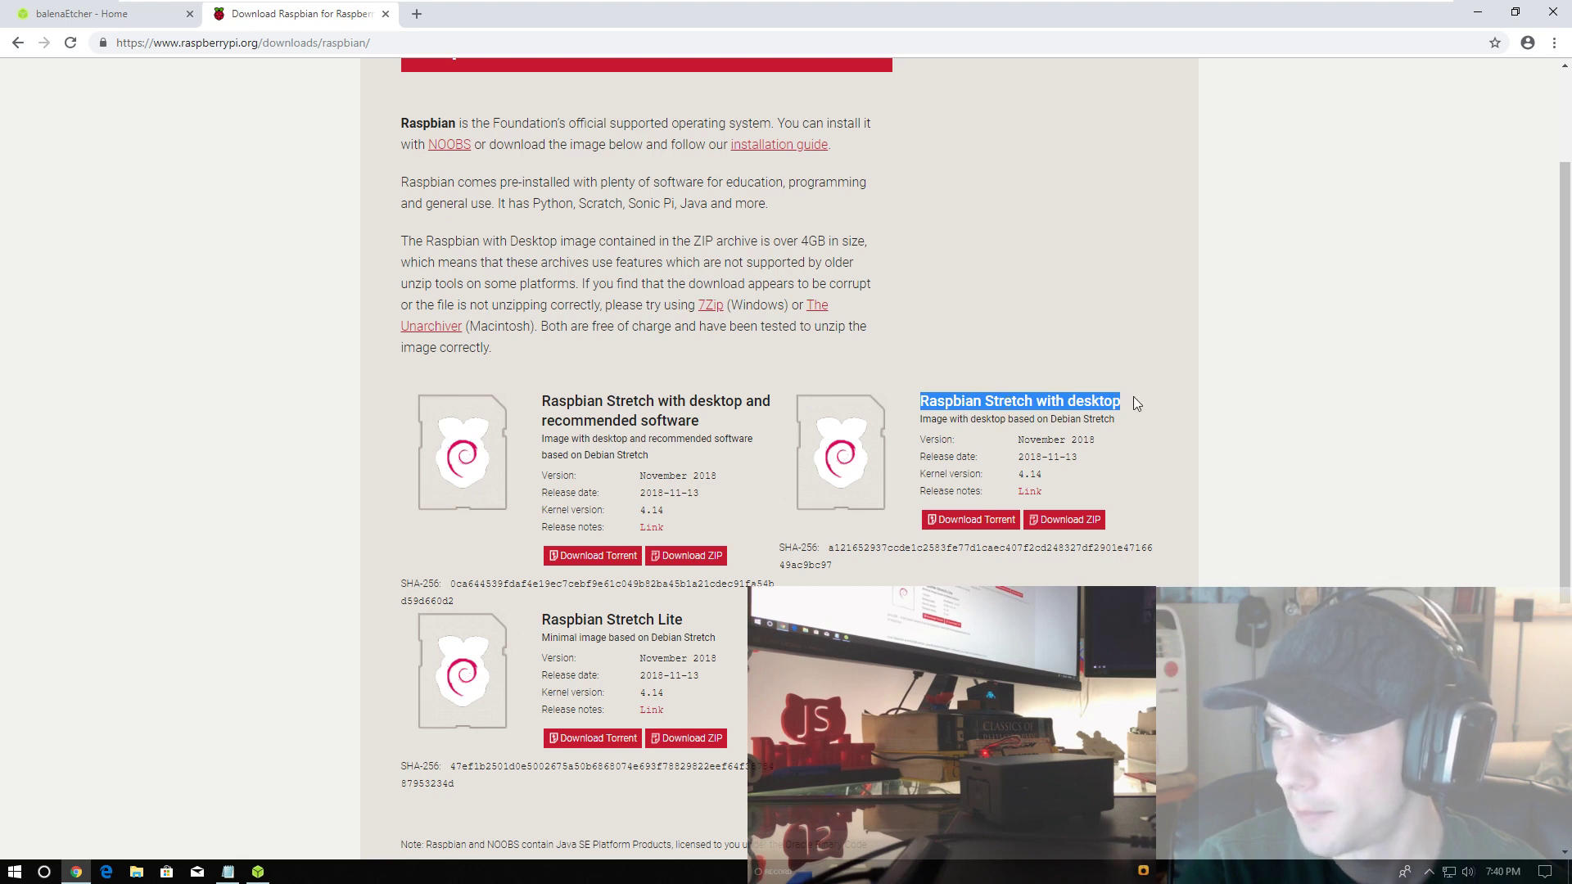
left_click(1097, 406)
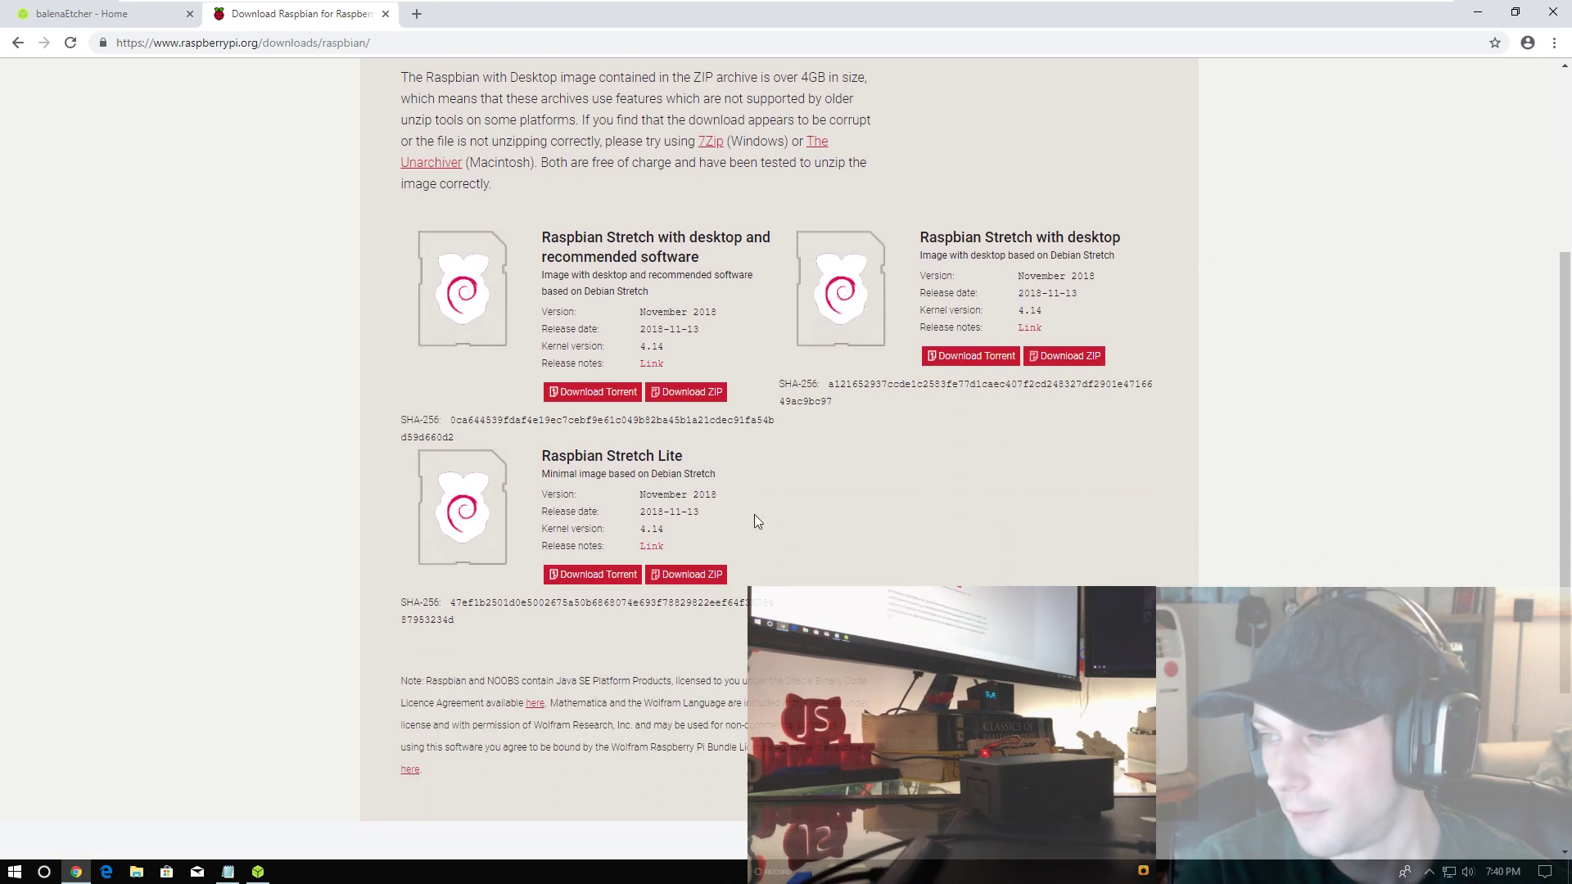
left_click_drag(540, 458, 683, 457)
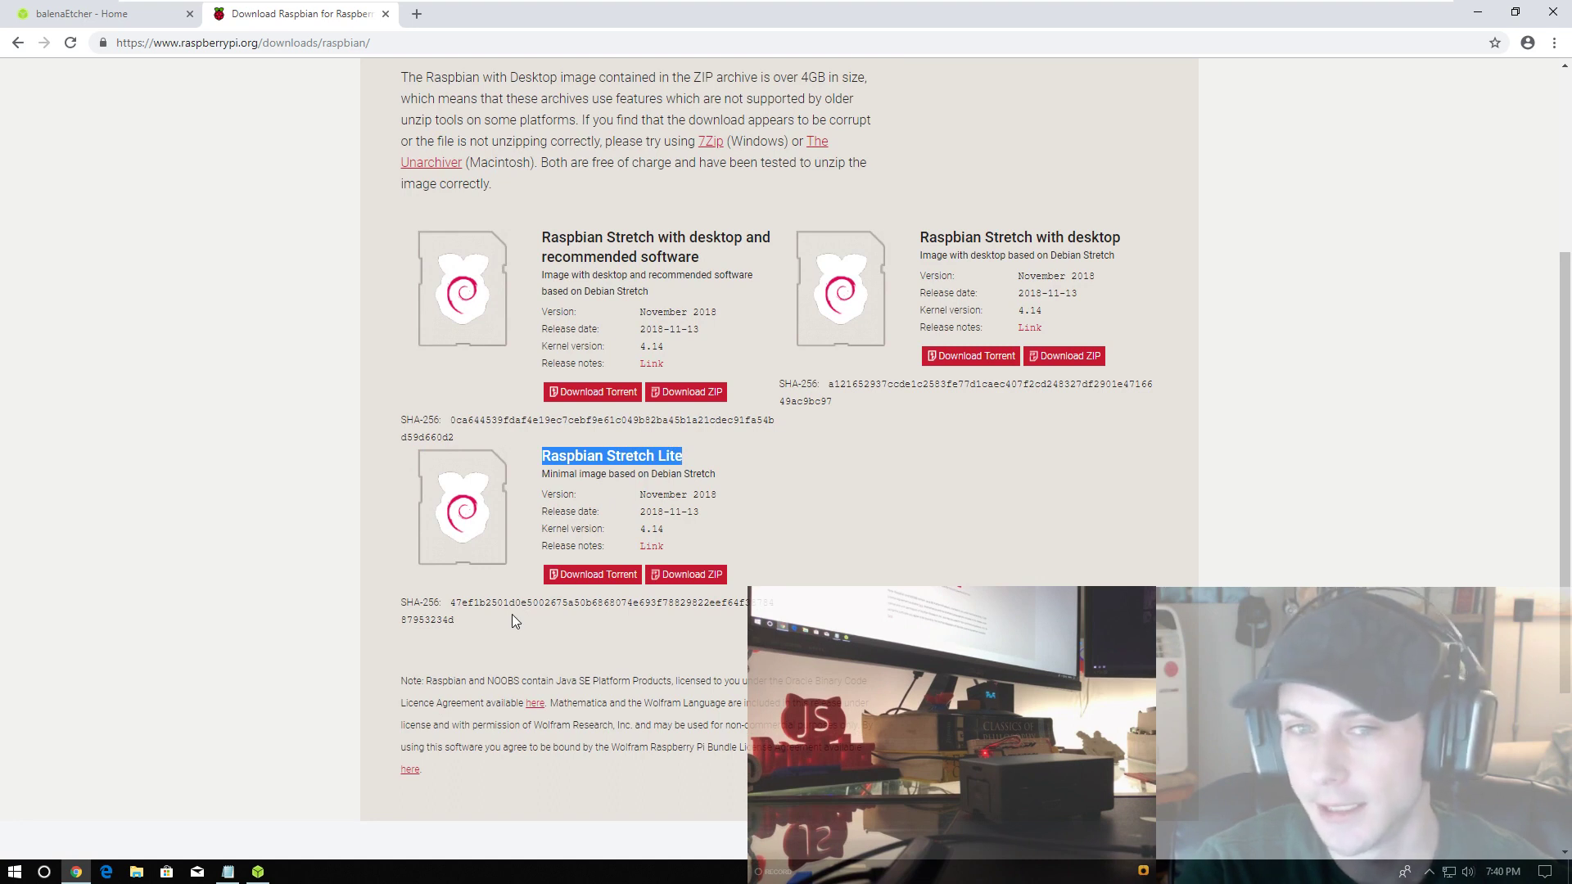
triple_click(679, 458)
- Highlight the first image's download options, then restore Chrome to a smaller window
scroll(822, 581, "up", 1)
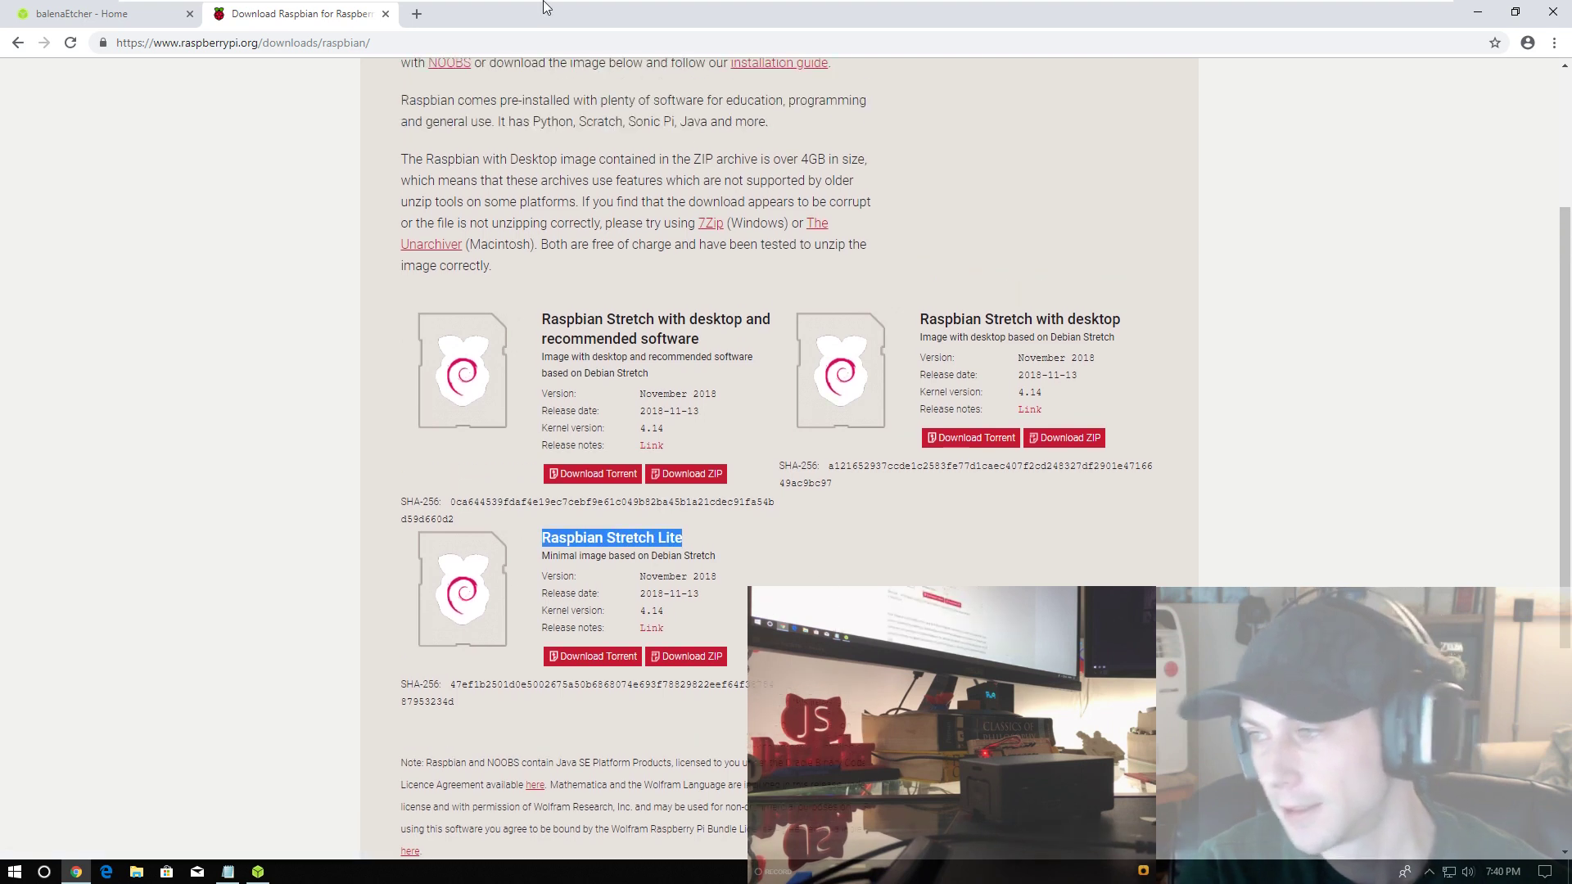
left_click(654, 355)
left_click_drag(725, 474, 557, 478)
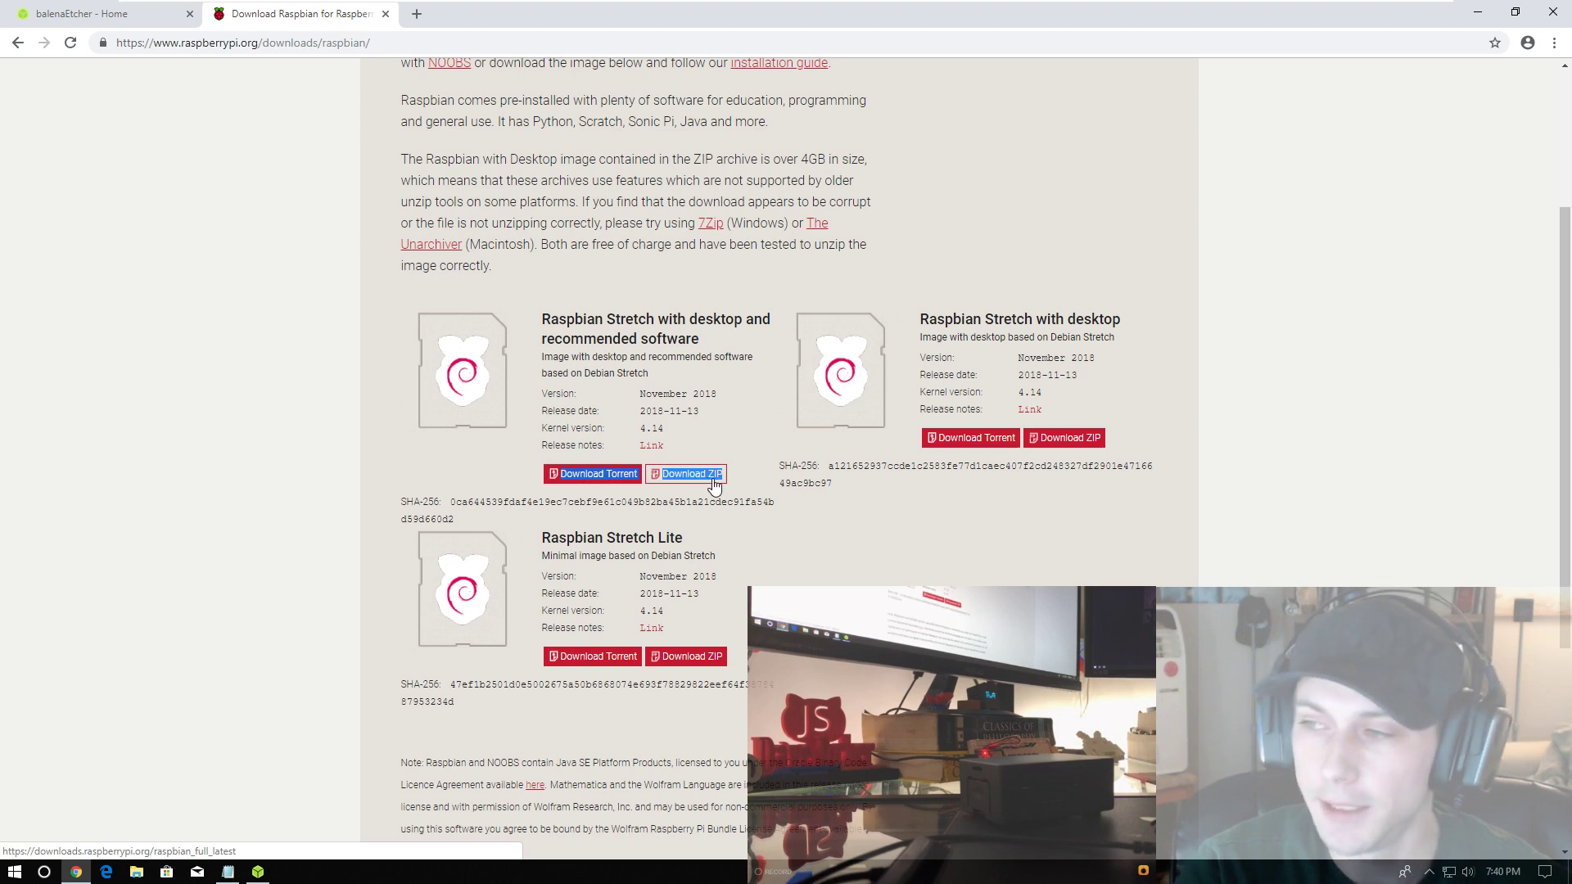
left_click(685, 402)
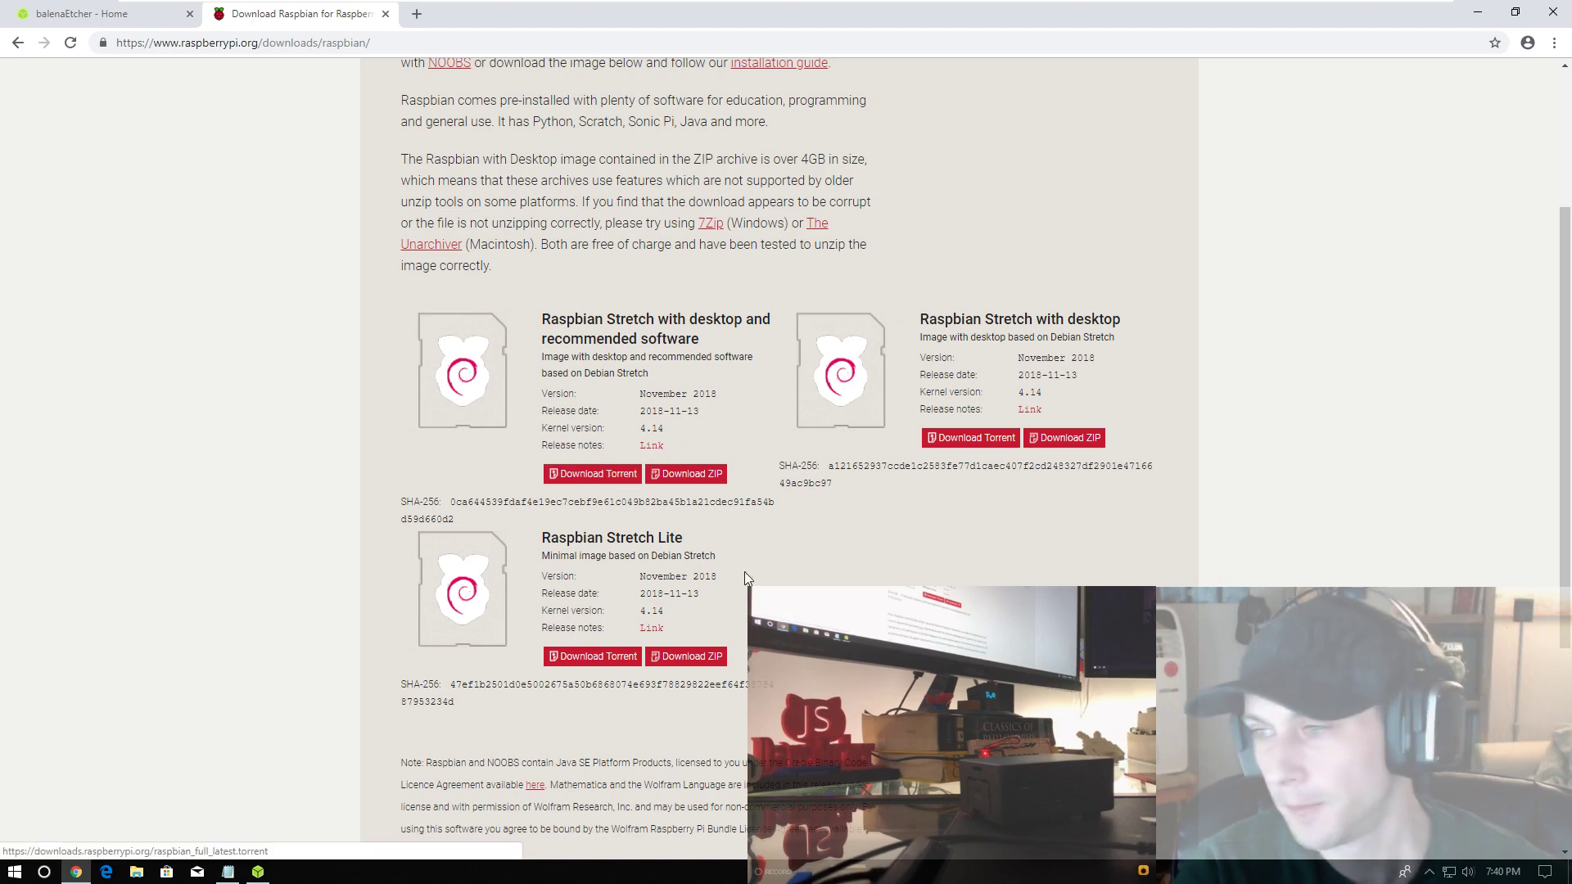
scroll(744, 572, "up", 1)
left_click_drag(578, 15, 851, 265)
- Move Notepad aside and select the Raspbian image and balenaEtcher setup files on the desktop
left_click(248, 125)
left_click_drag(247, 125, 410, 123)
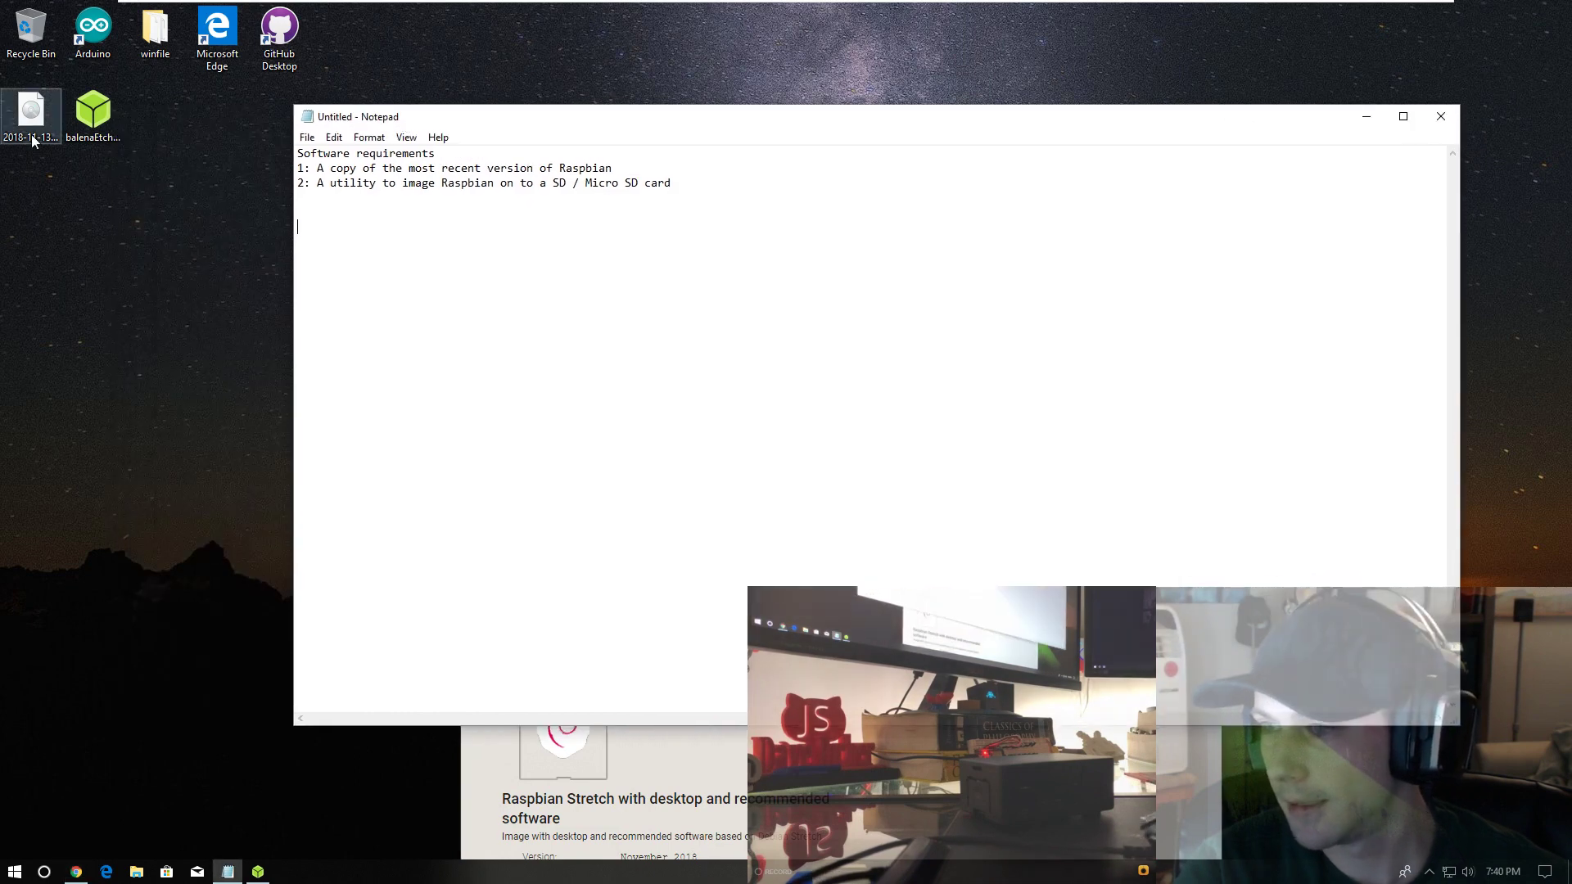
left_click(37, 131)
left_click(92, 115)
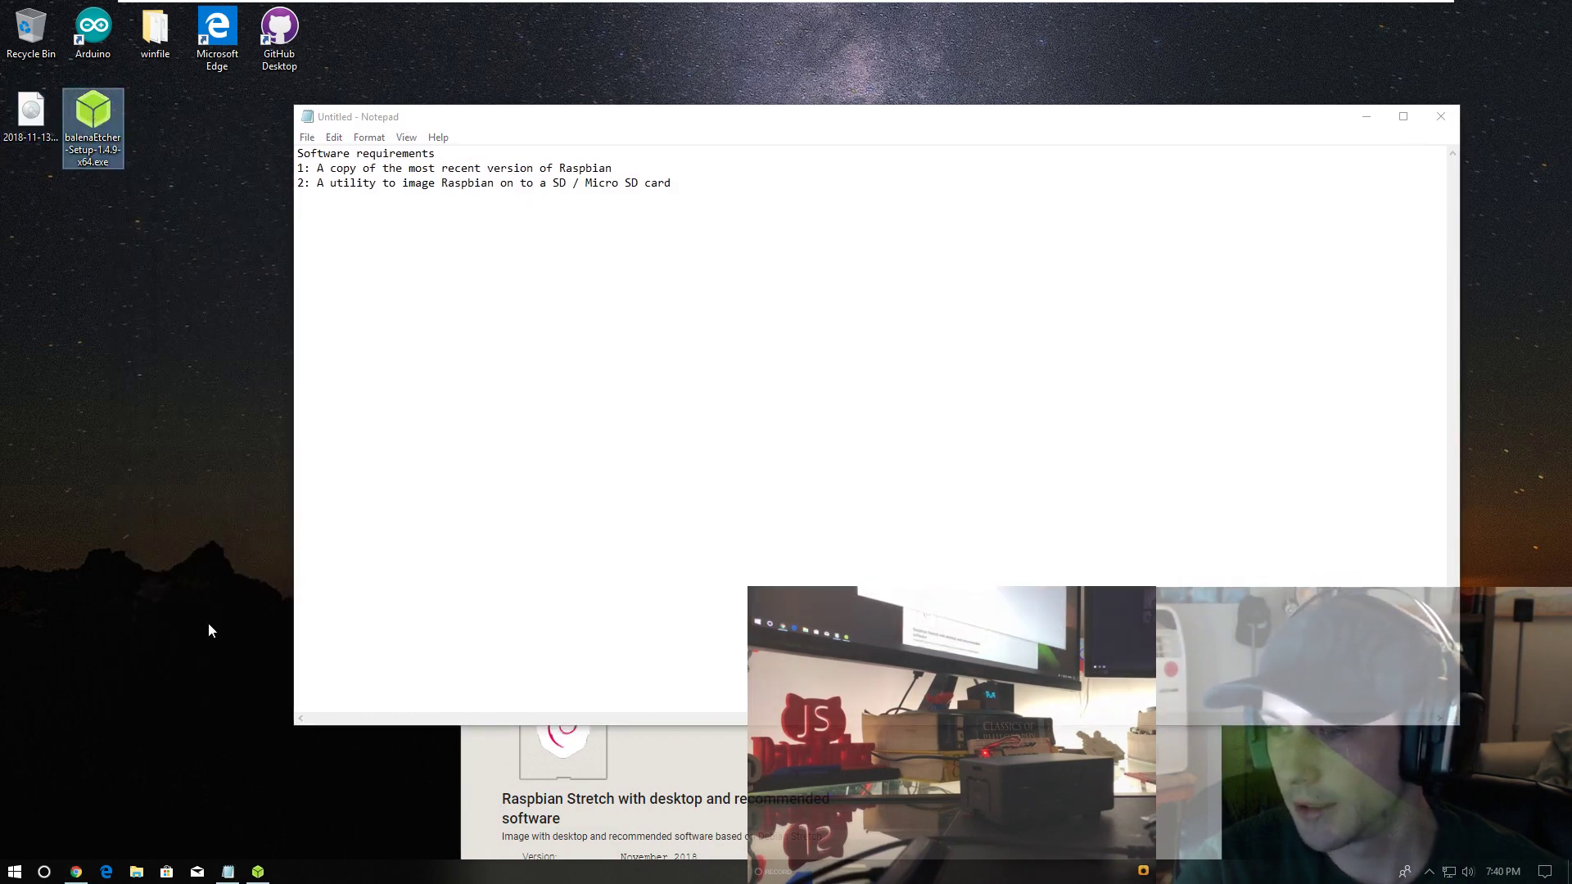
- Launch the balenaEtcher installer, accept the licence agreement, and minimize Notepad
left_click(259, 872)
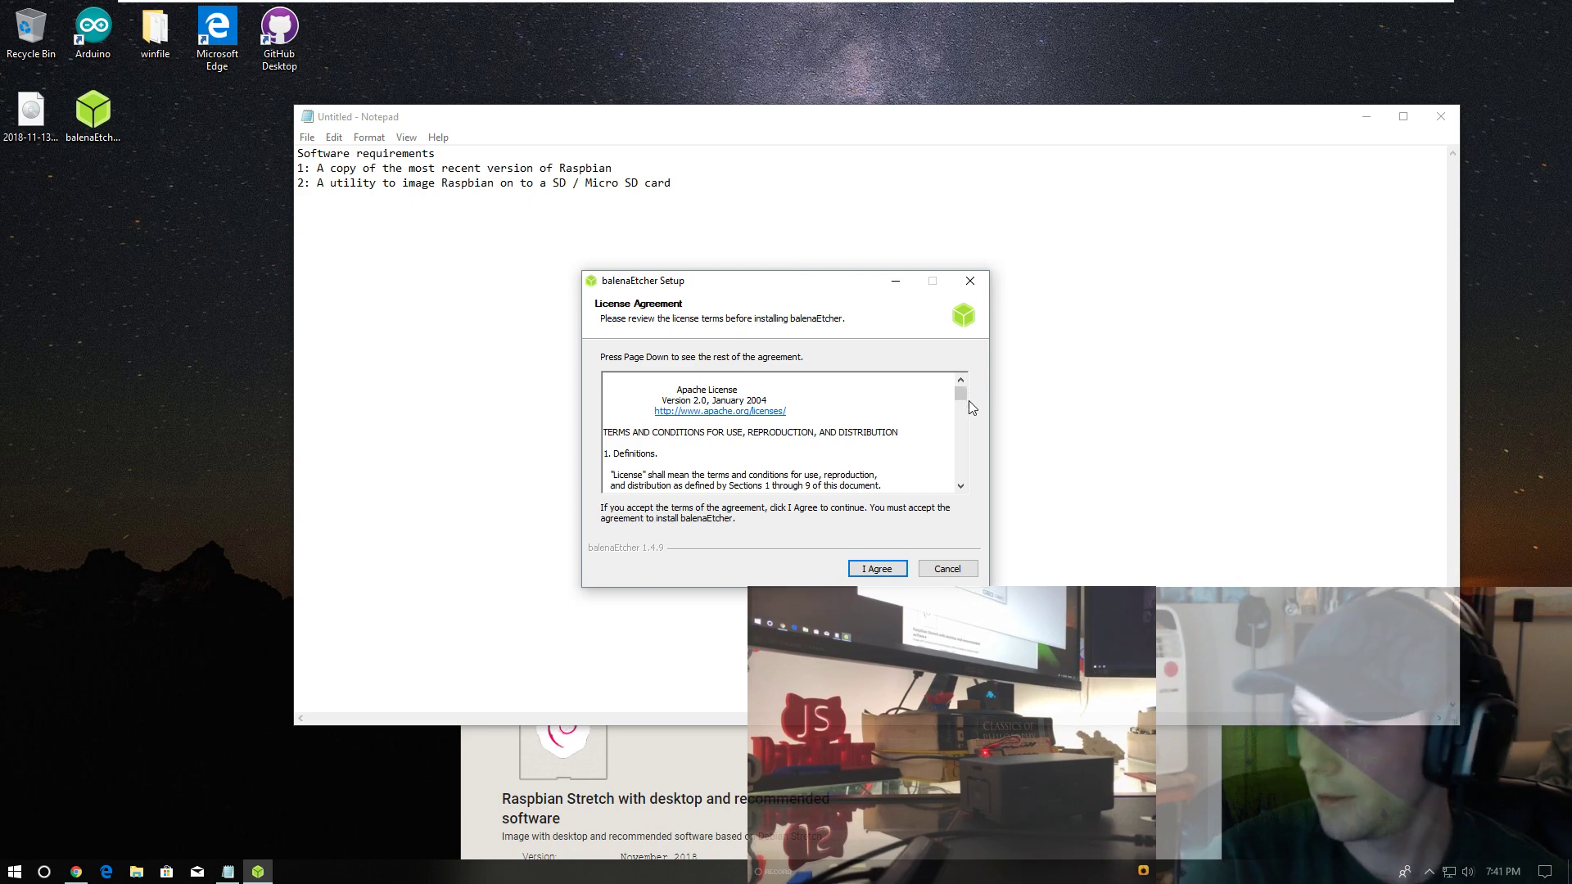
left_click_drag(961, 394, 961, 397)
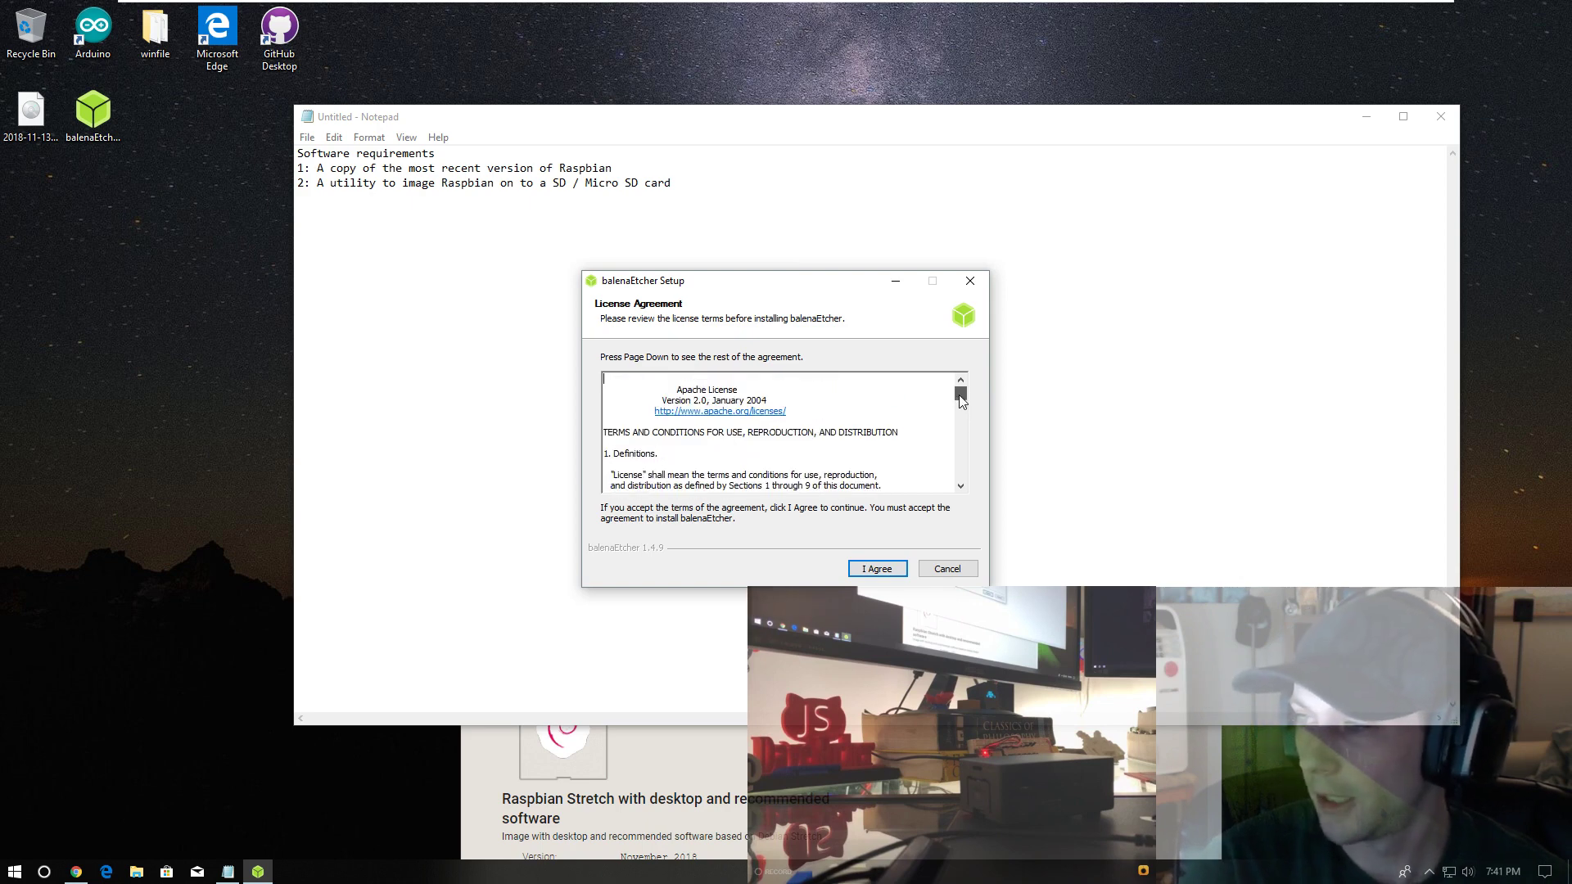
left_click(877, 568)
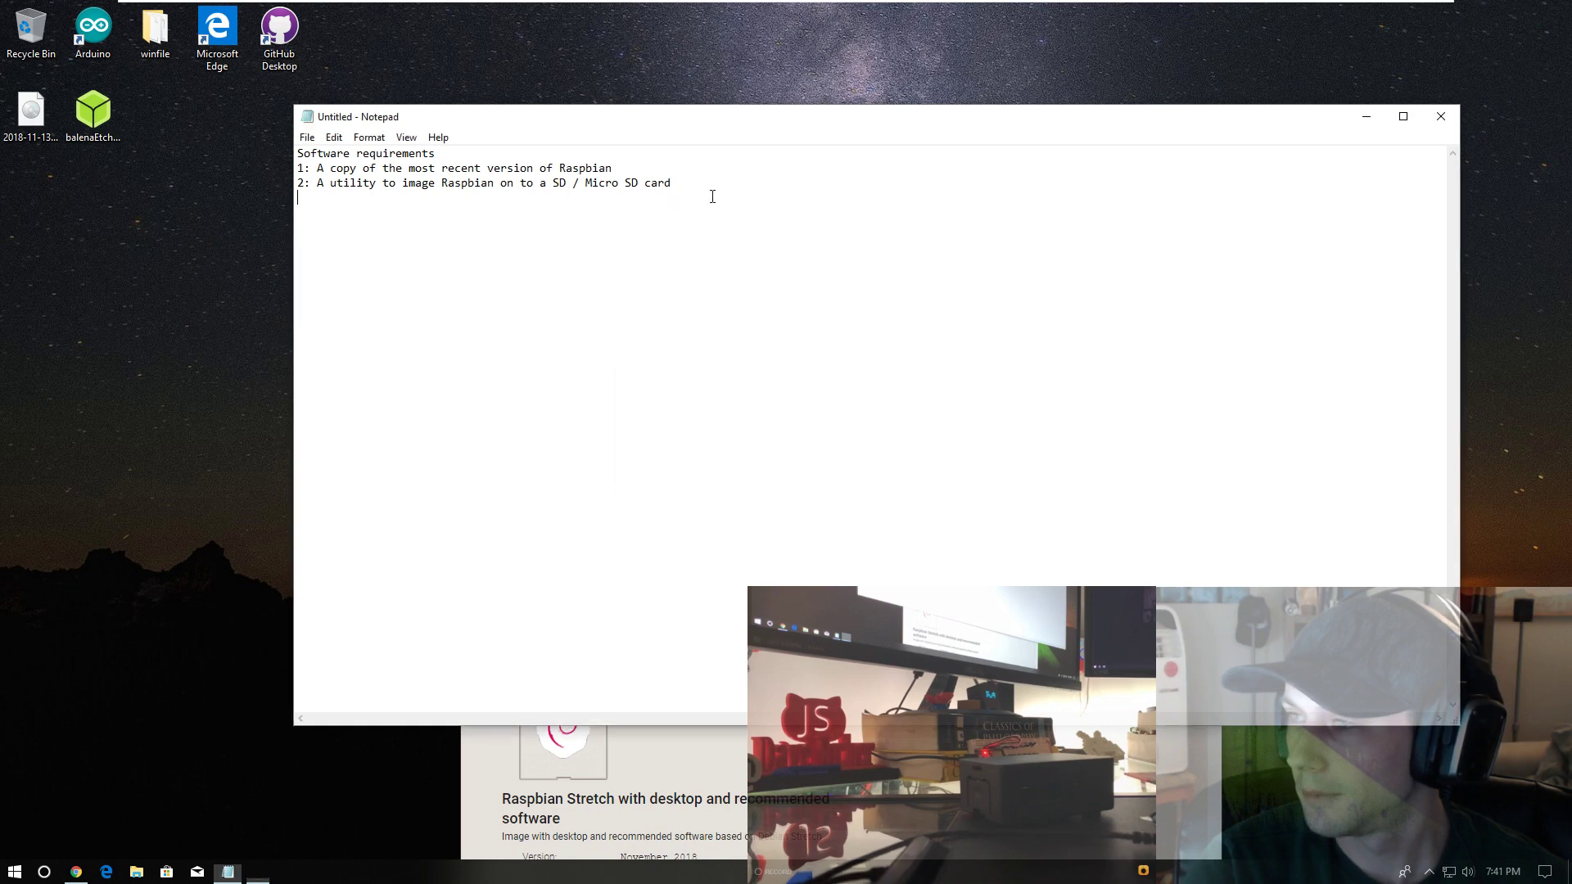
left_click(1366, 116)
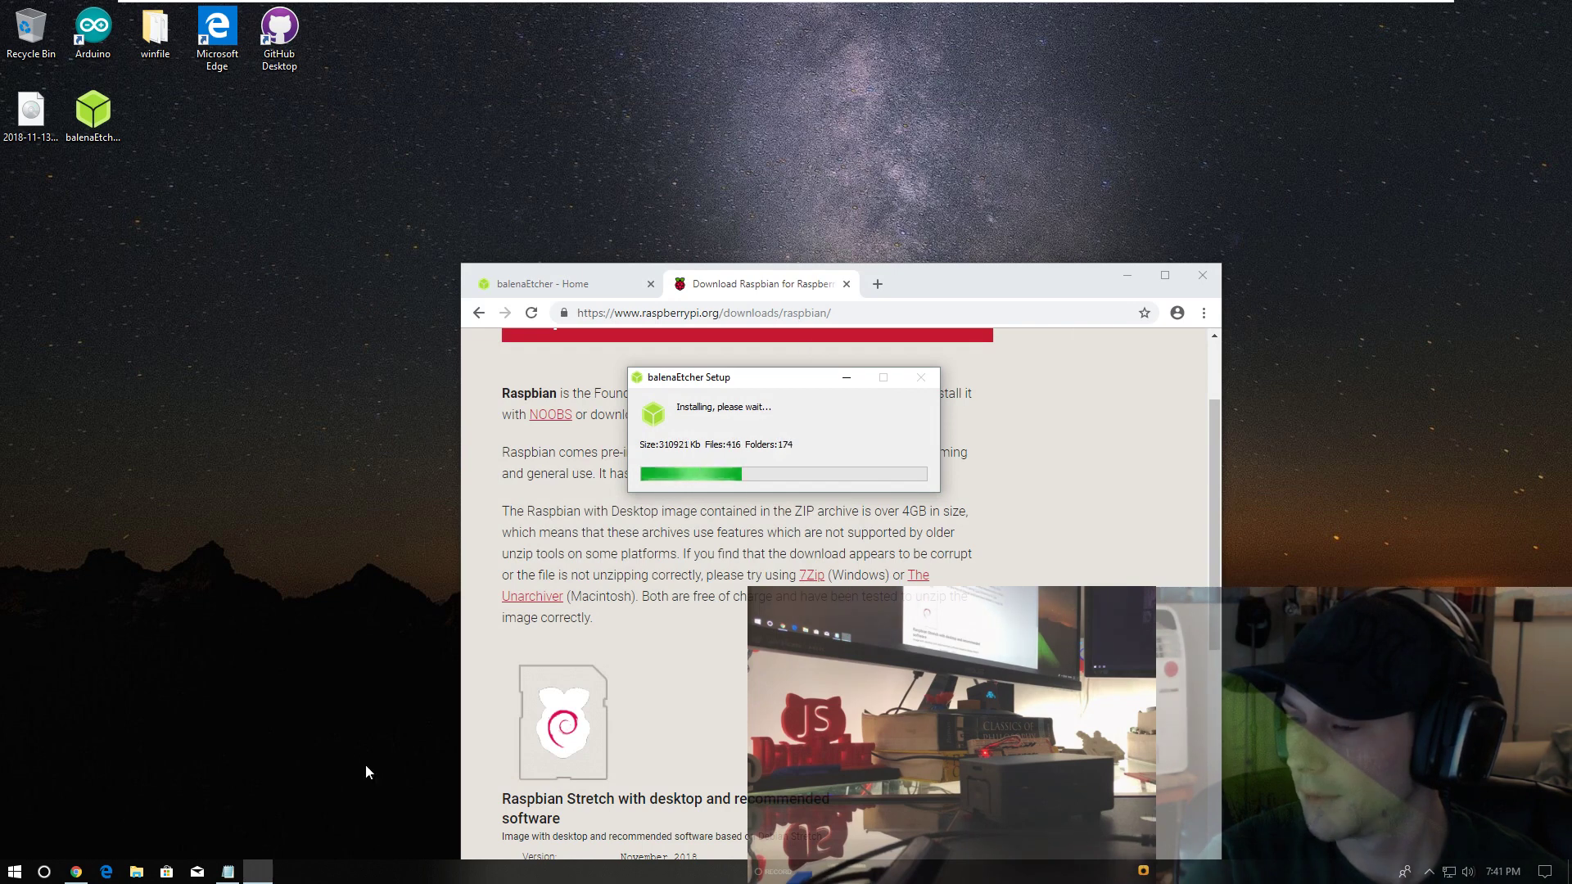
- Add 'Hardware requirements:' with 'A device to interface with a SD or a Micro SD card', then move Notepad aside
left_click(230, 872)
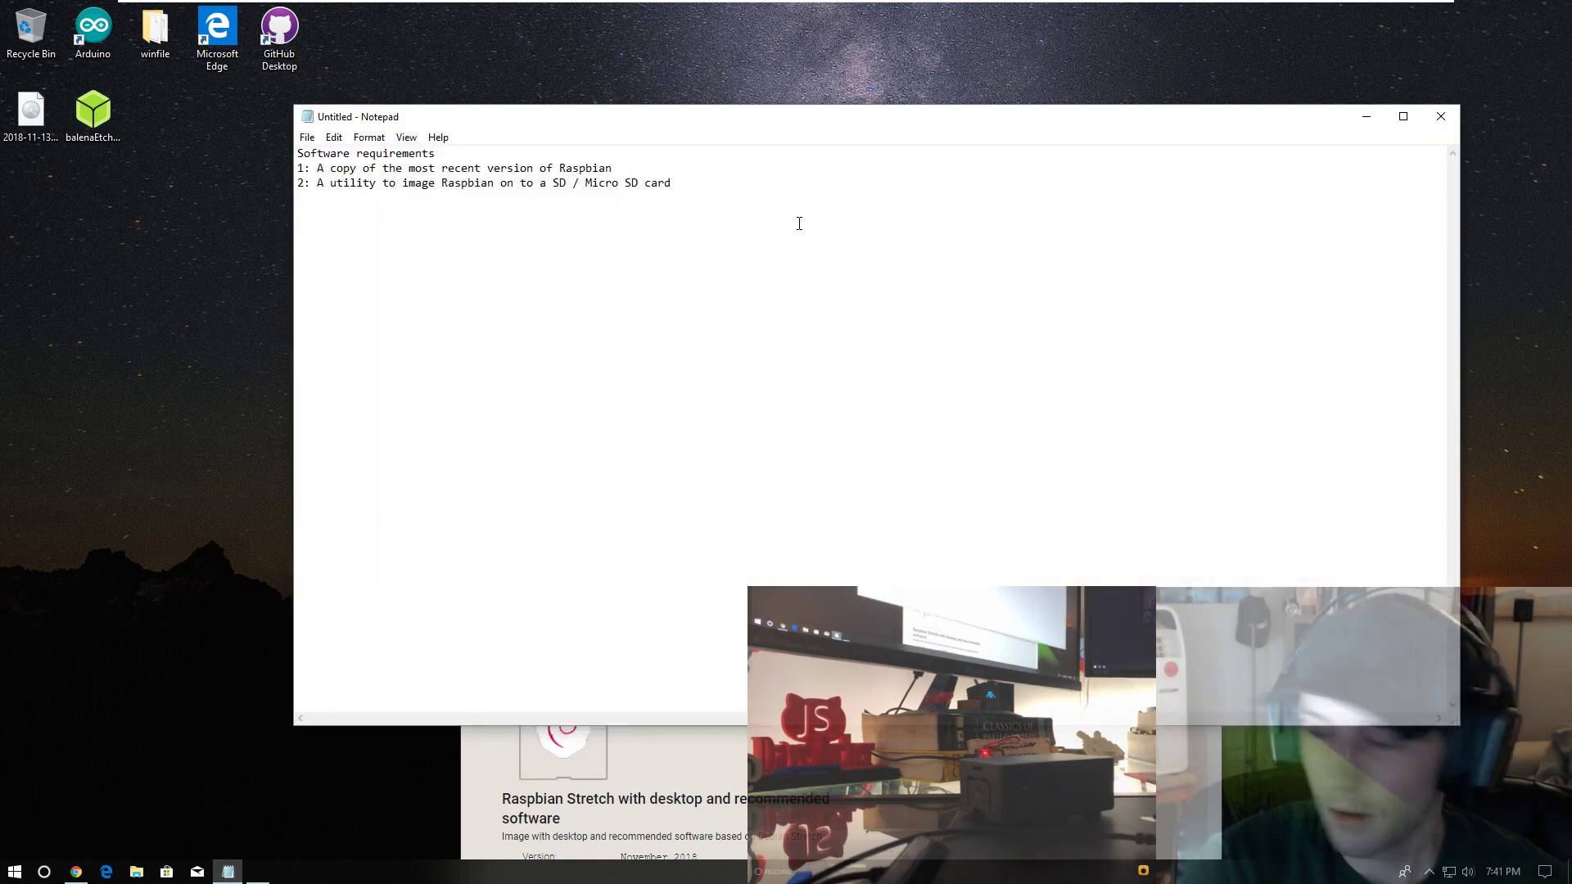
type("Hard")
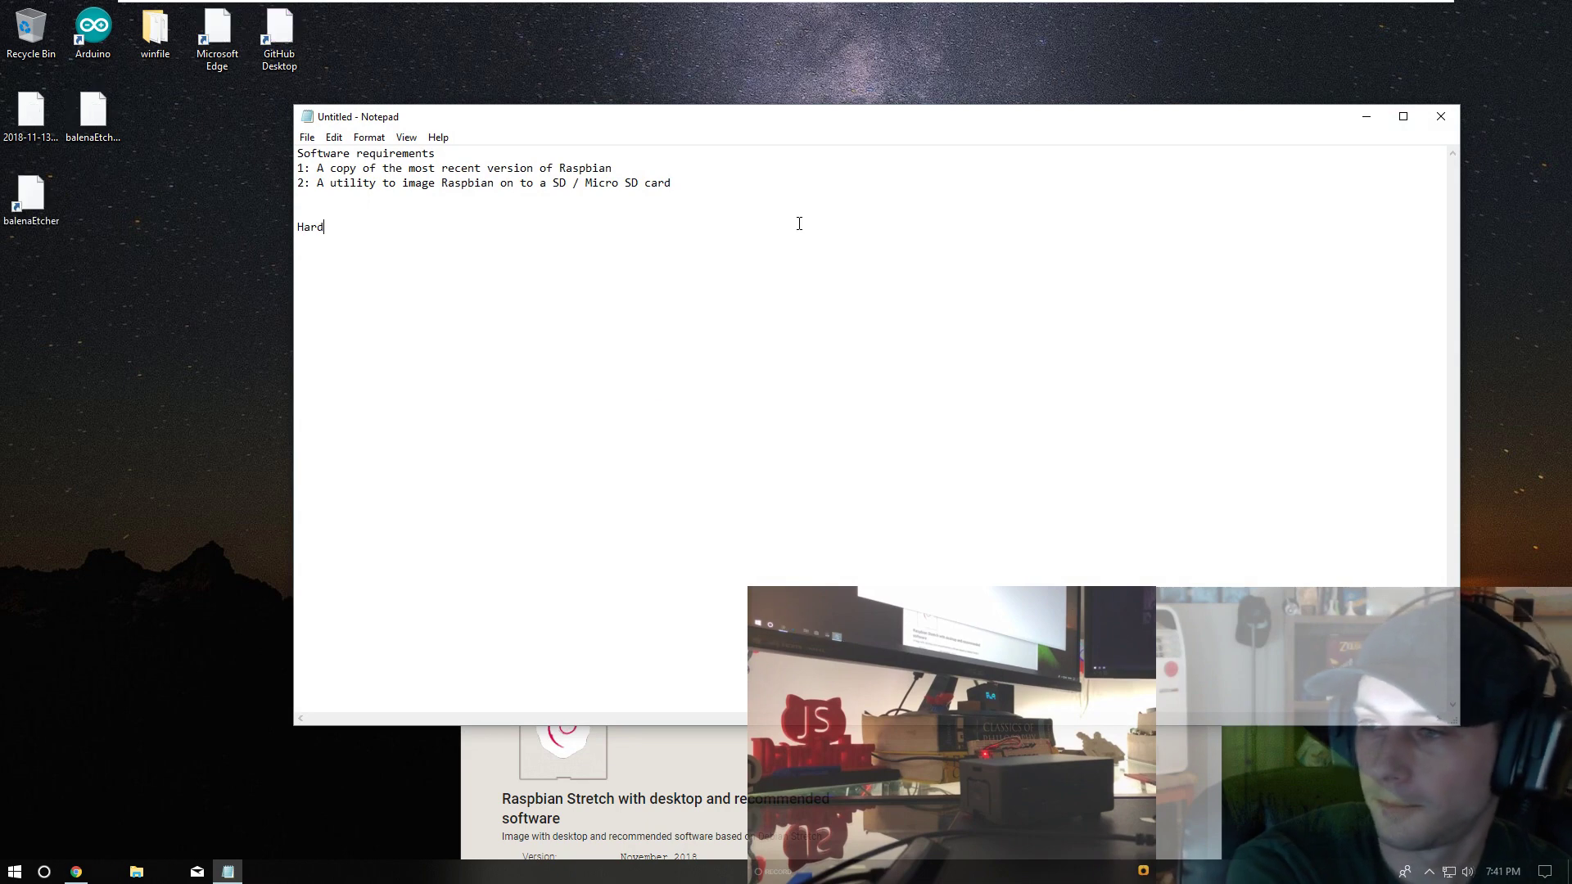
type("ware requirements:")
key("Return")
type("A d")
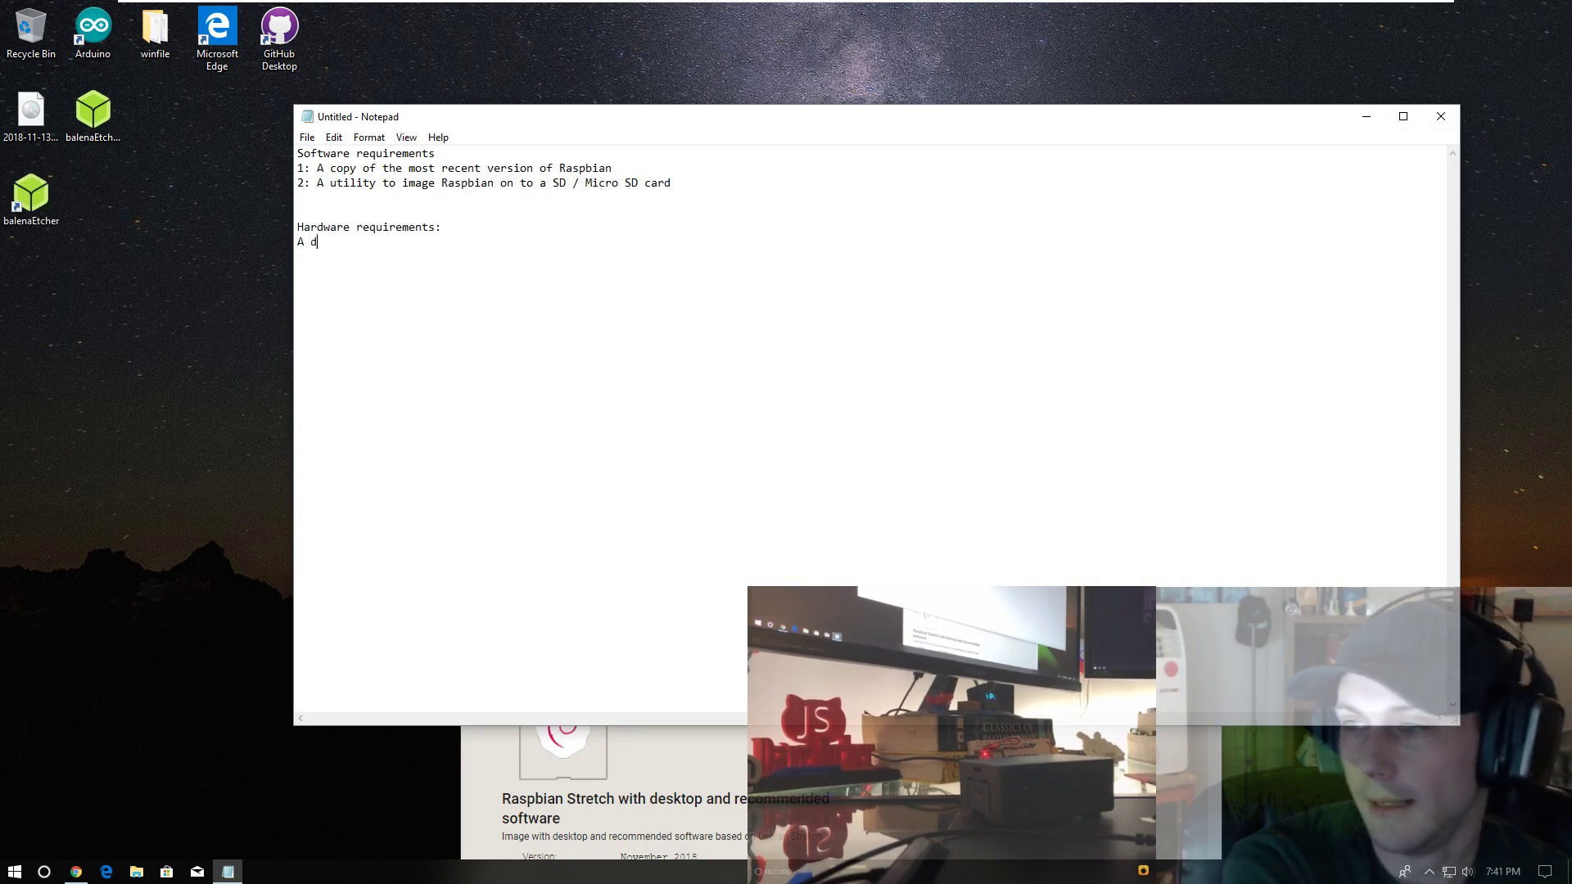
type("evice to interface with a SD or a Micro SD")
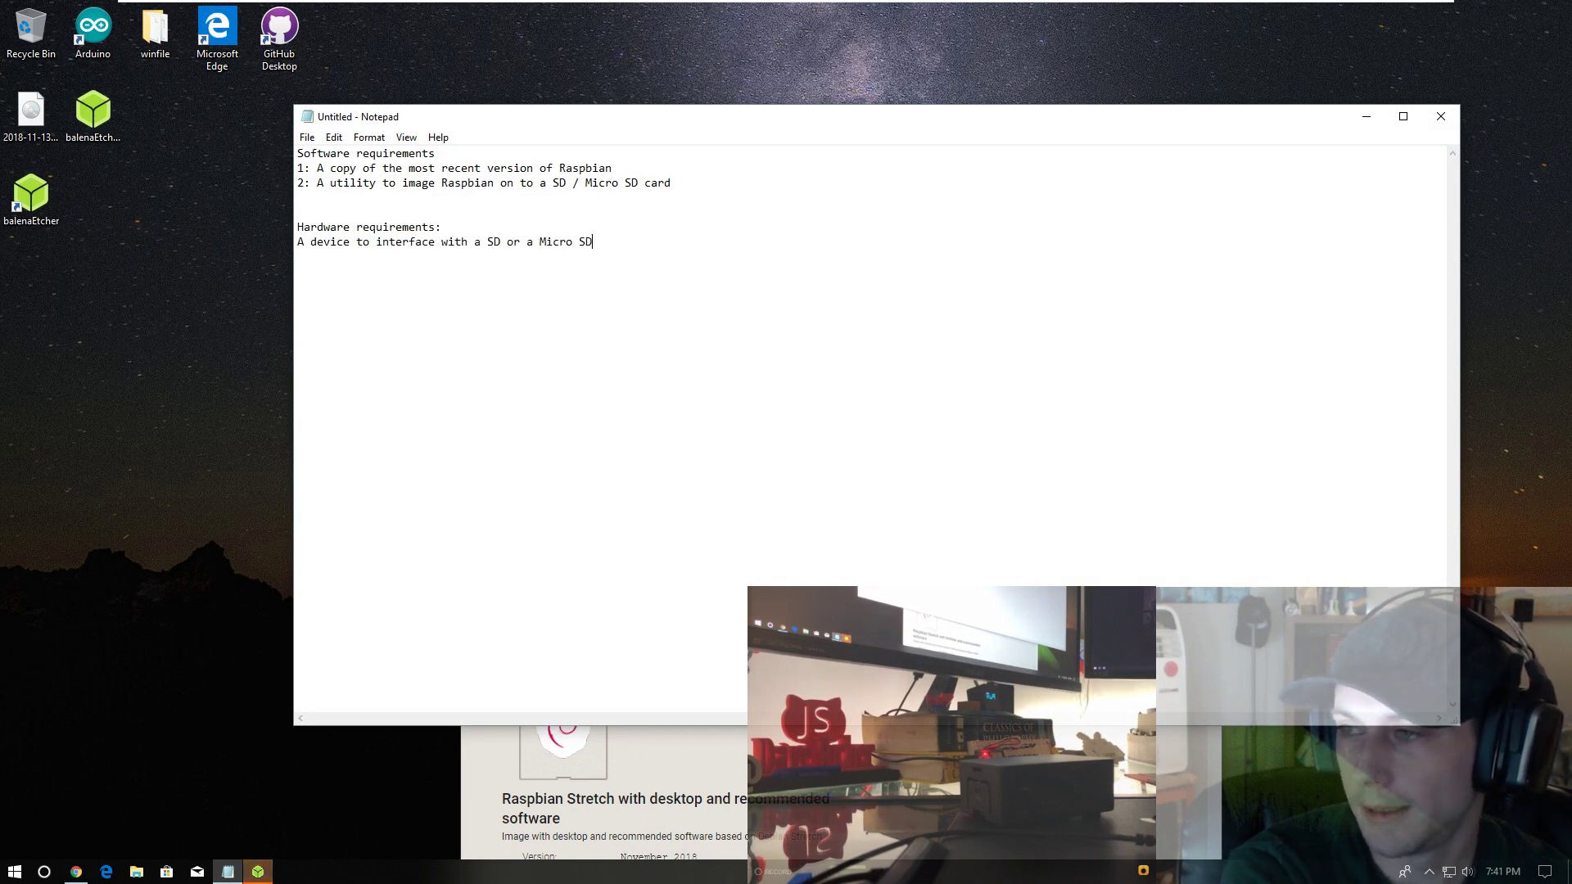
type(" card")
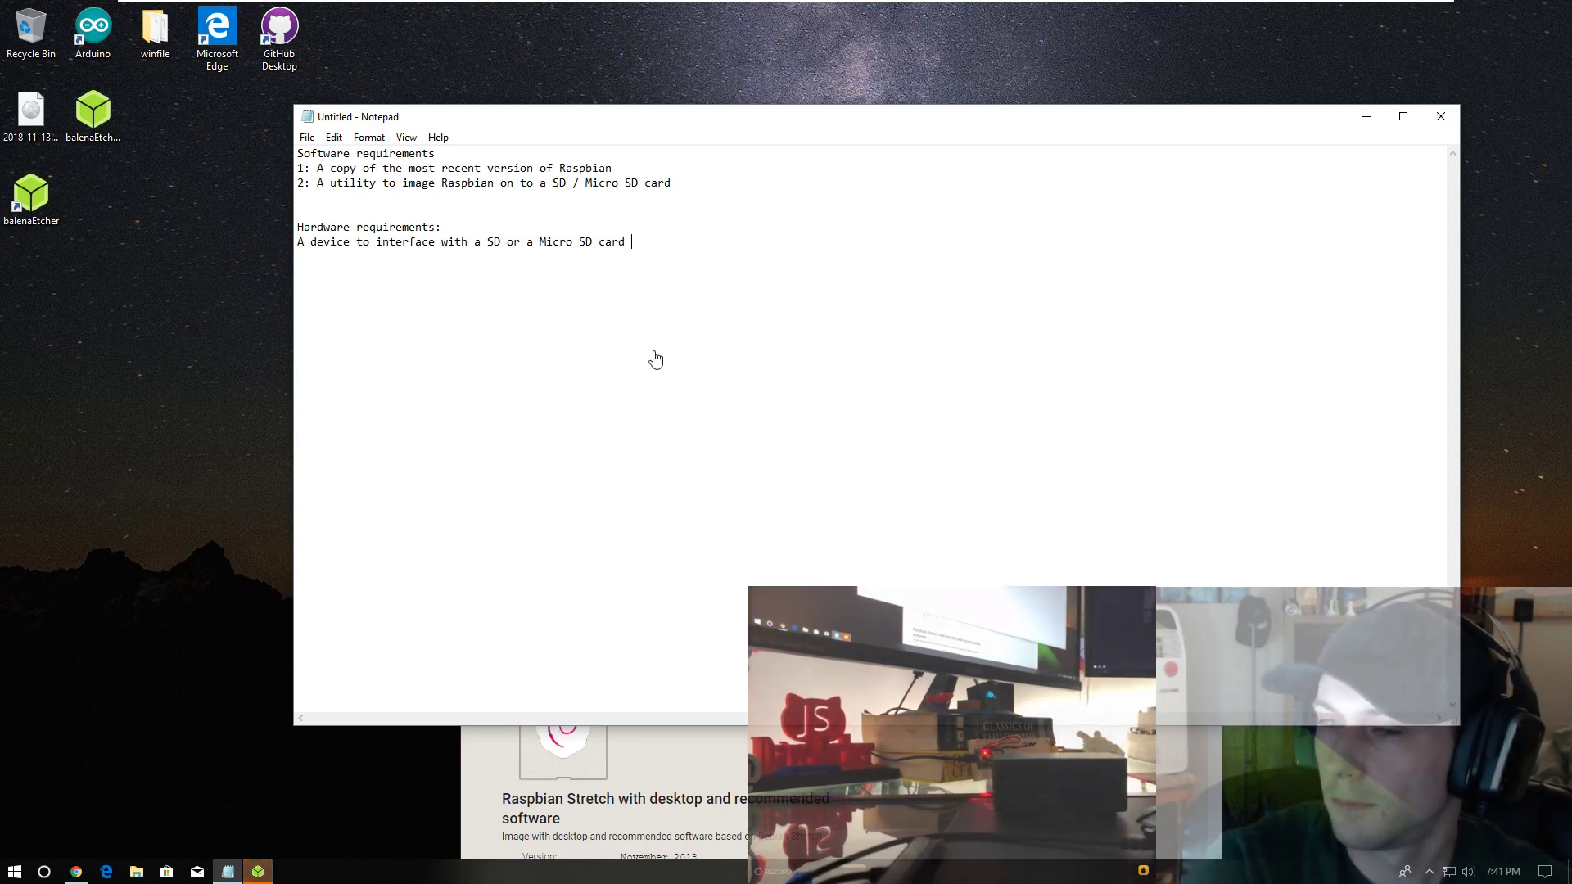
left_click_drag(483, 119, 758, 458)
- Focus and reposition the Etcher window while the 15.93 GB SD card reader is detected
left_click(773, 390)
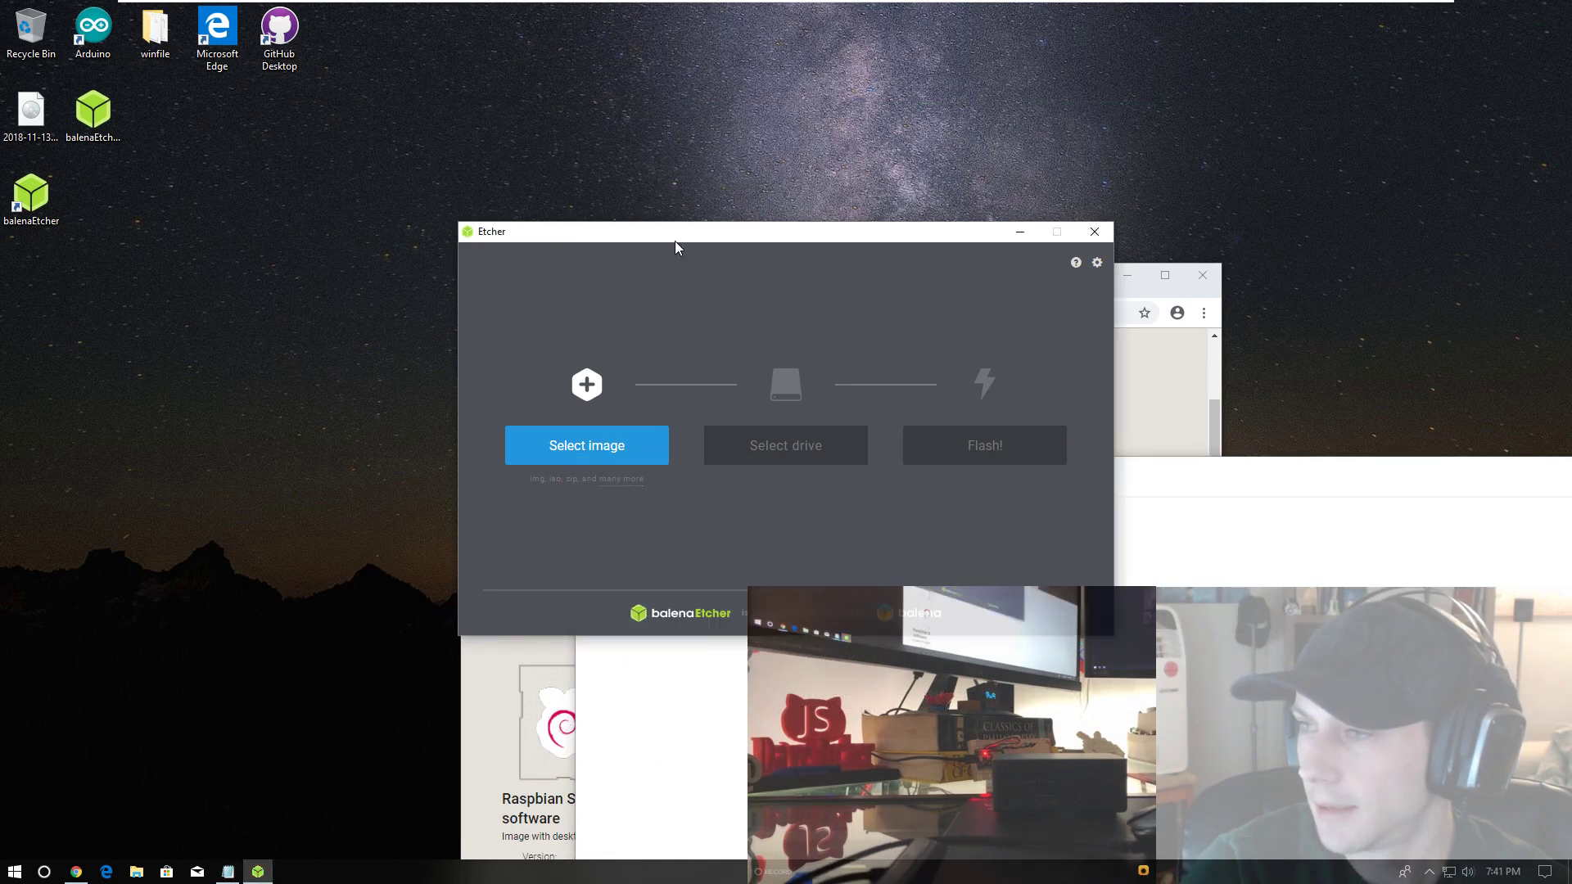
left_click_drag(675, 239, 565, 238)
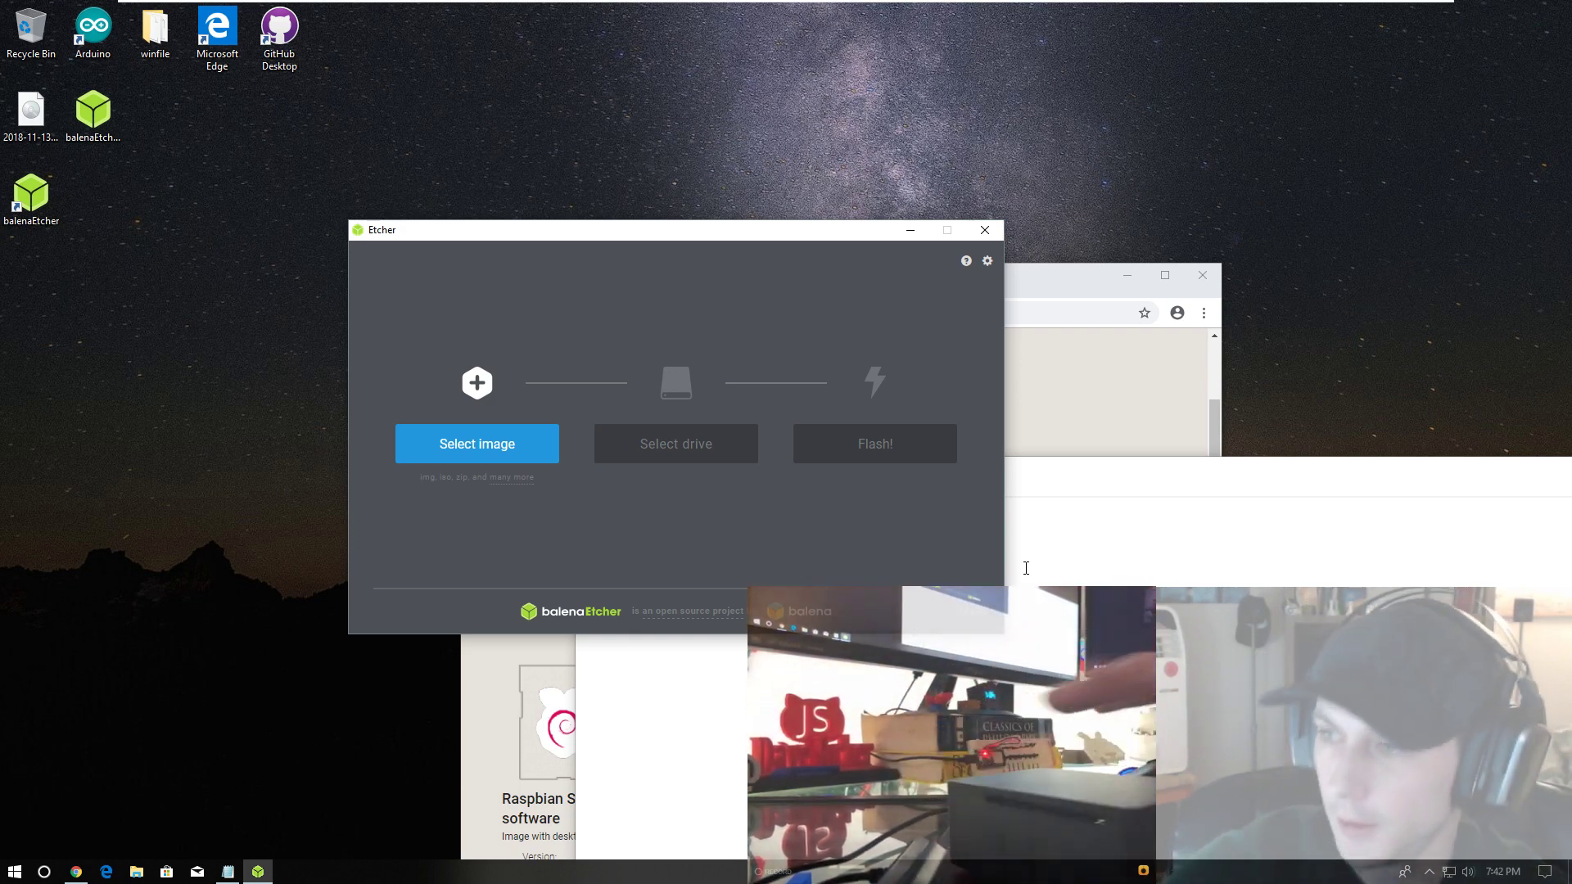
left_click_drag(740, 231, 766, 141)
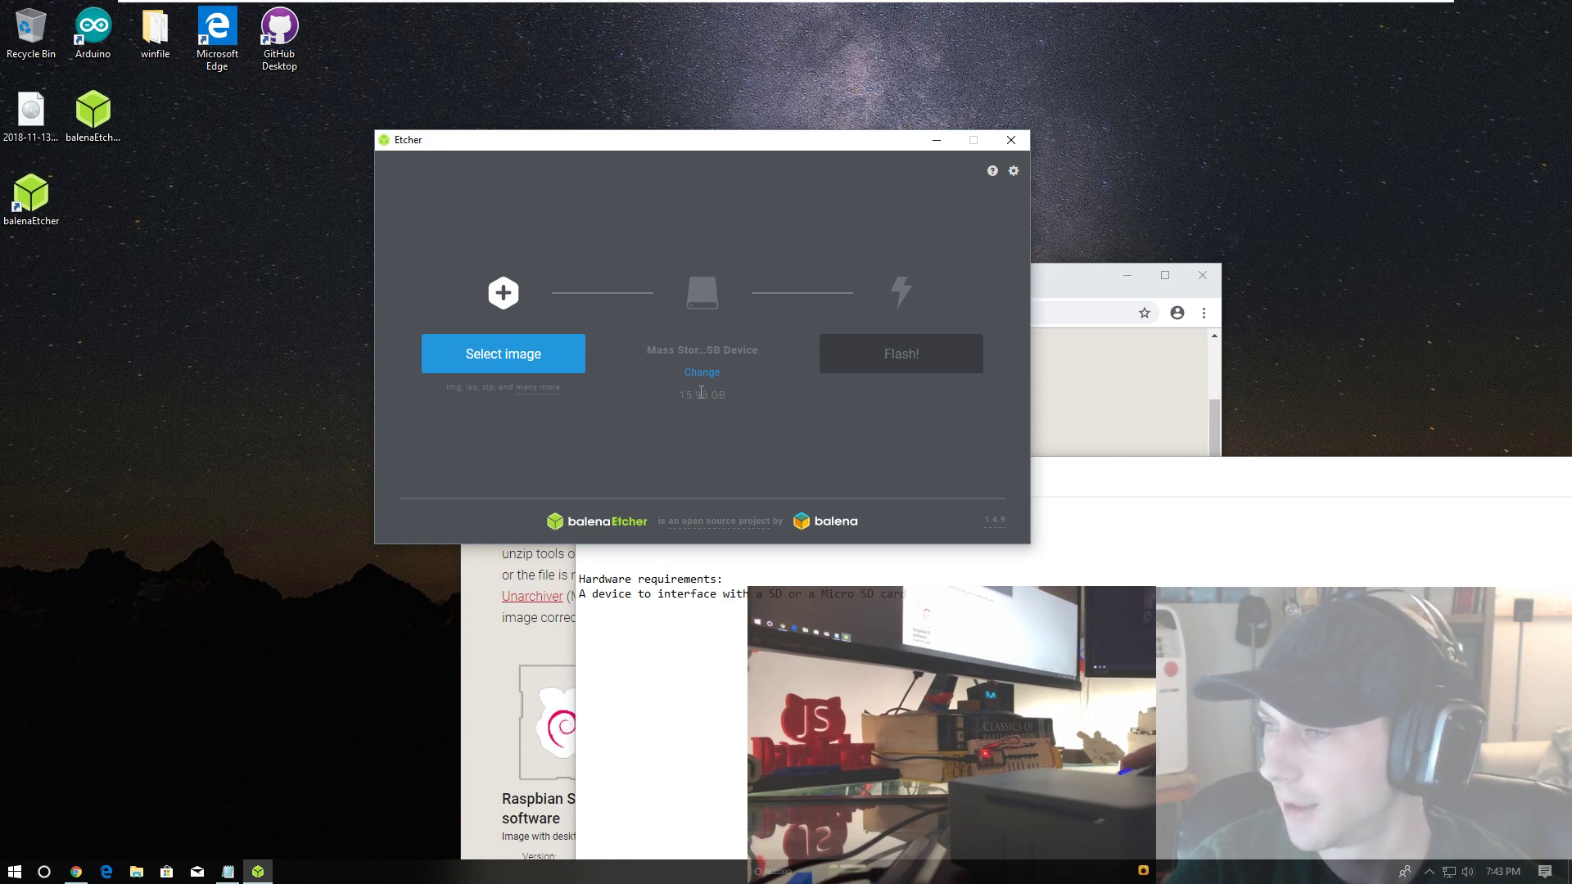
- Load 2018-11-13-raspbian-stretch-full.img (5.3 GB) from the Desktop as Etcher's source image
left_click(523, 352)
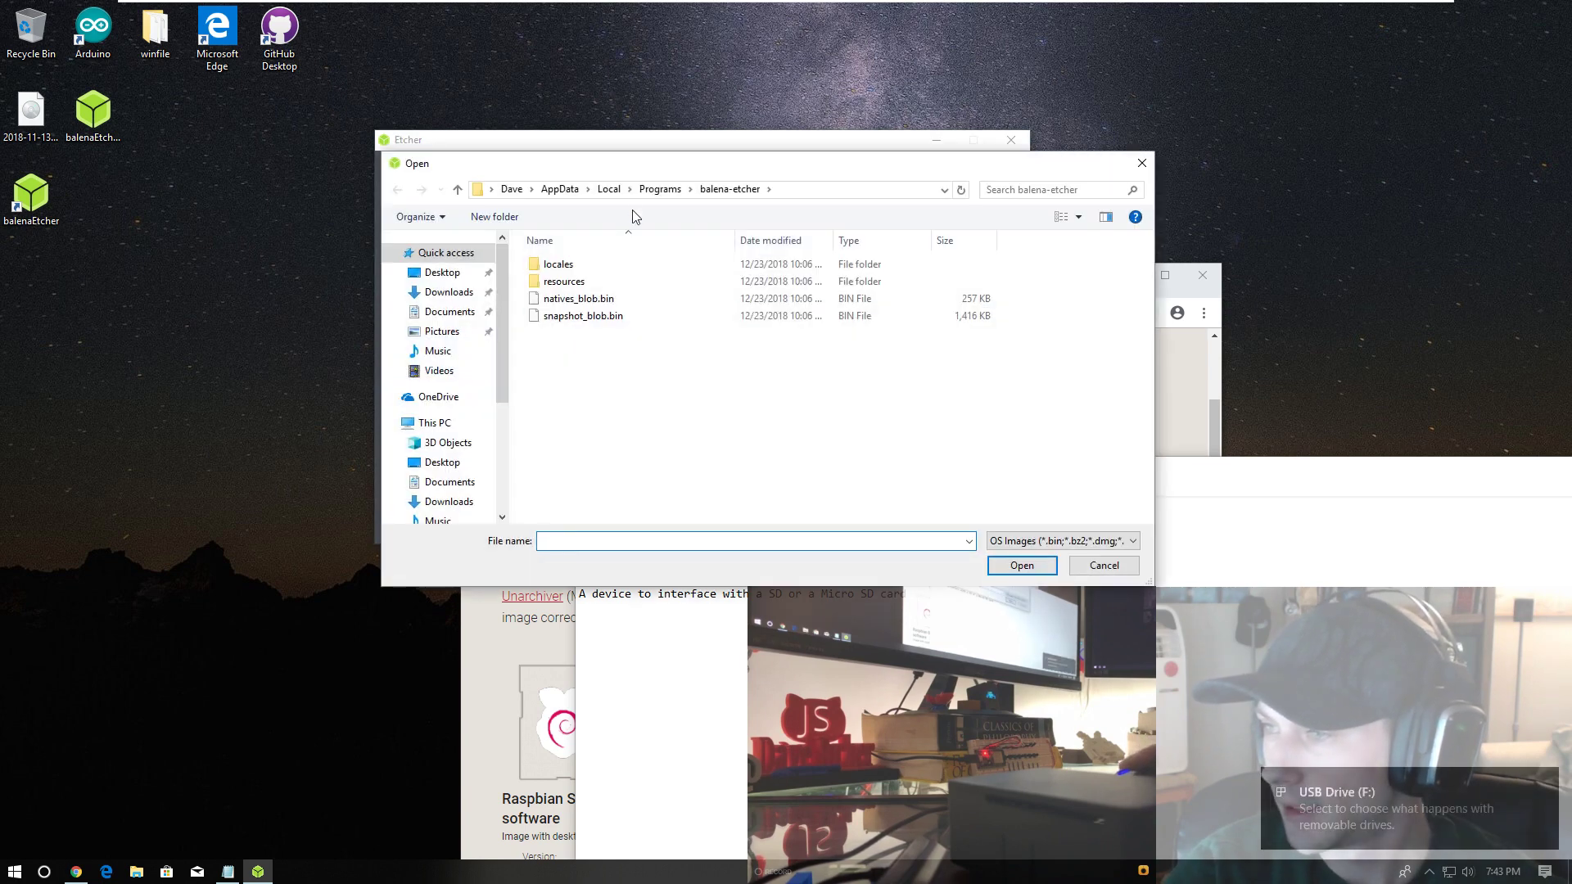
left_click_drag(633, 172, 880, 207)
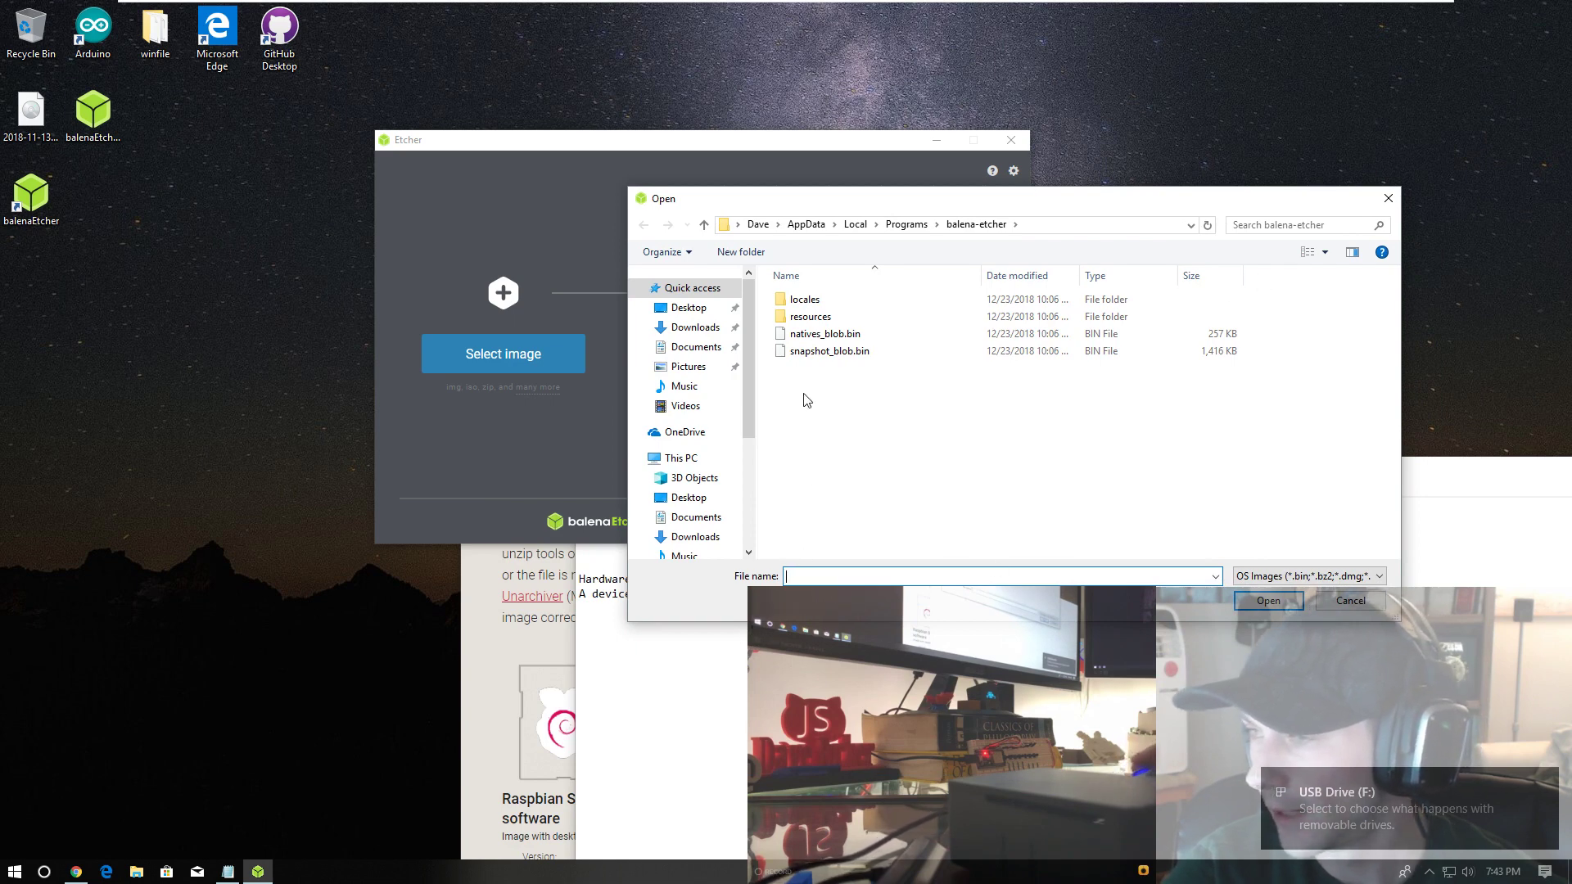
scroll(737, 395, "down", 2)
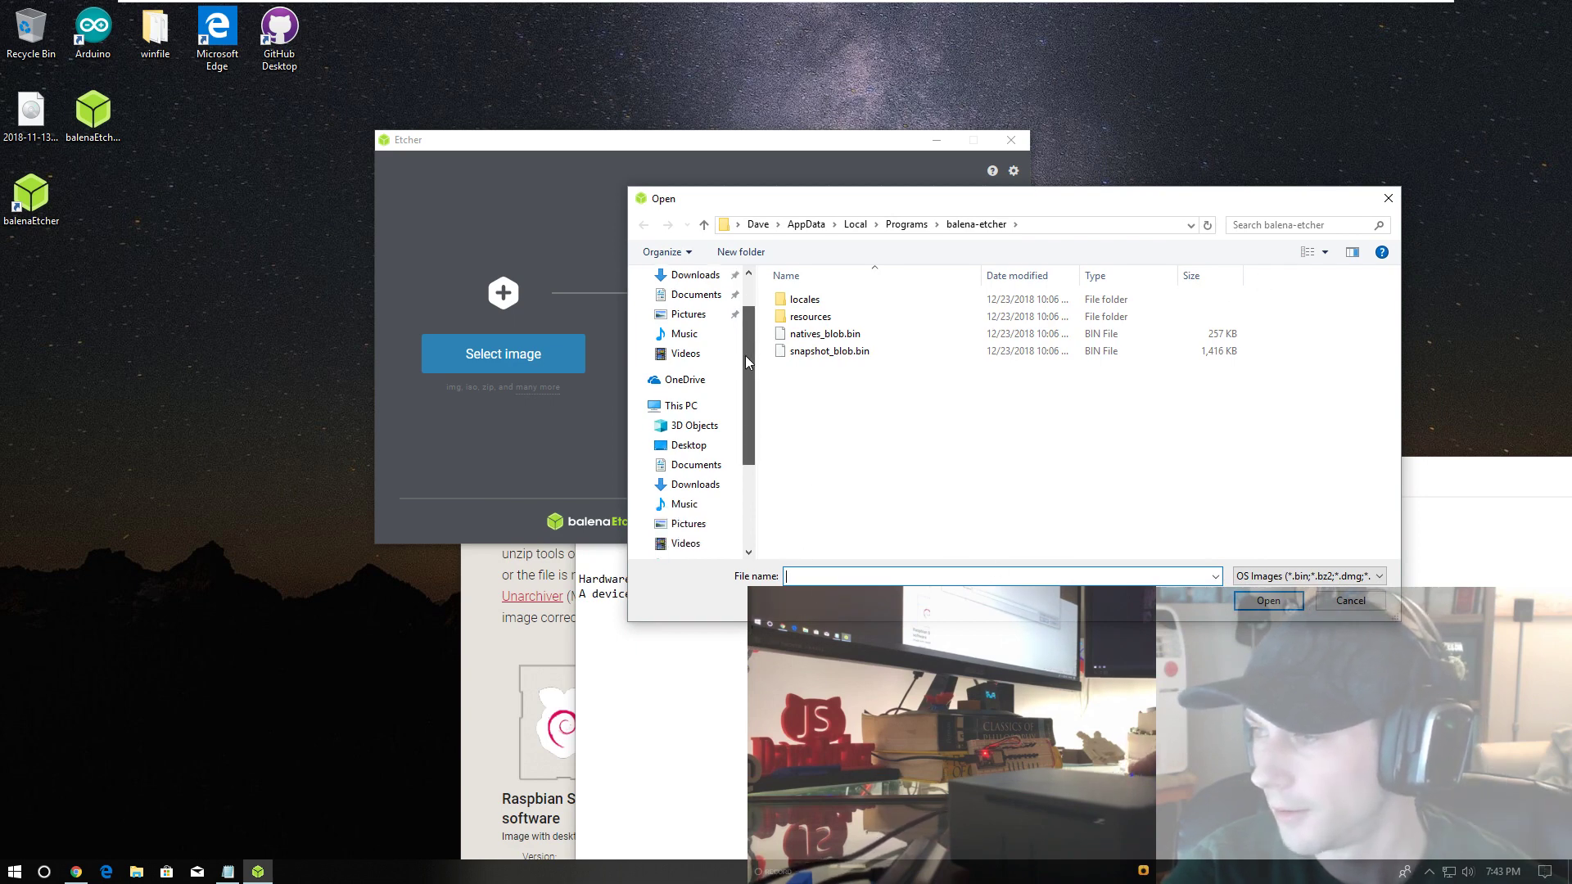
scroll(737, 395, "up", 3)
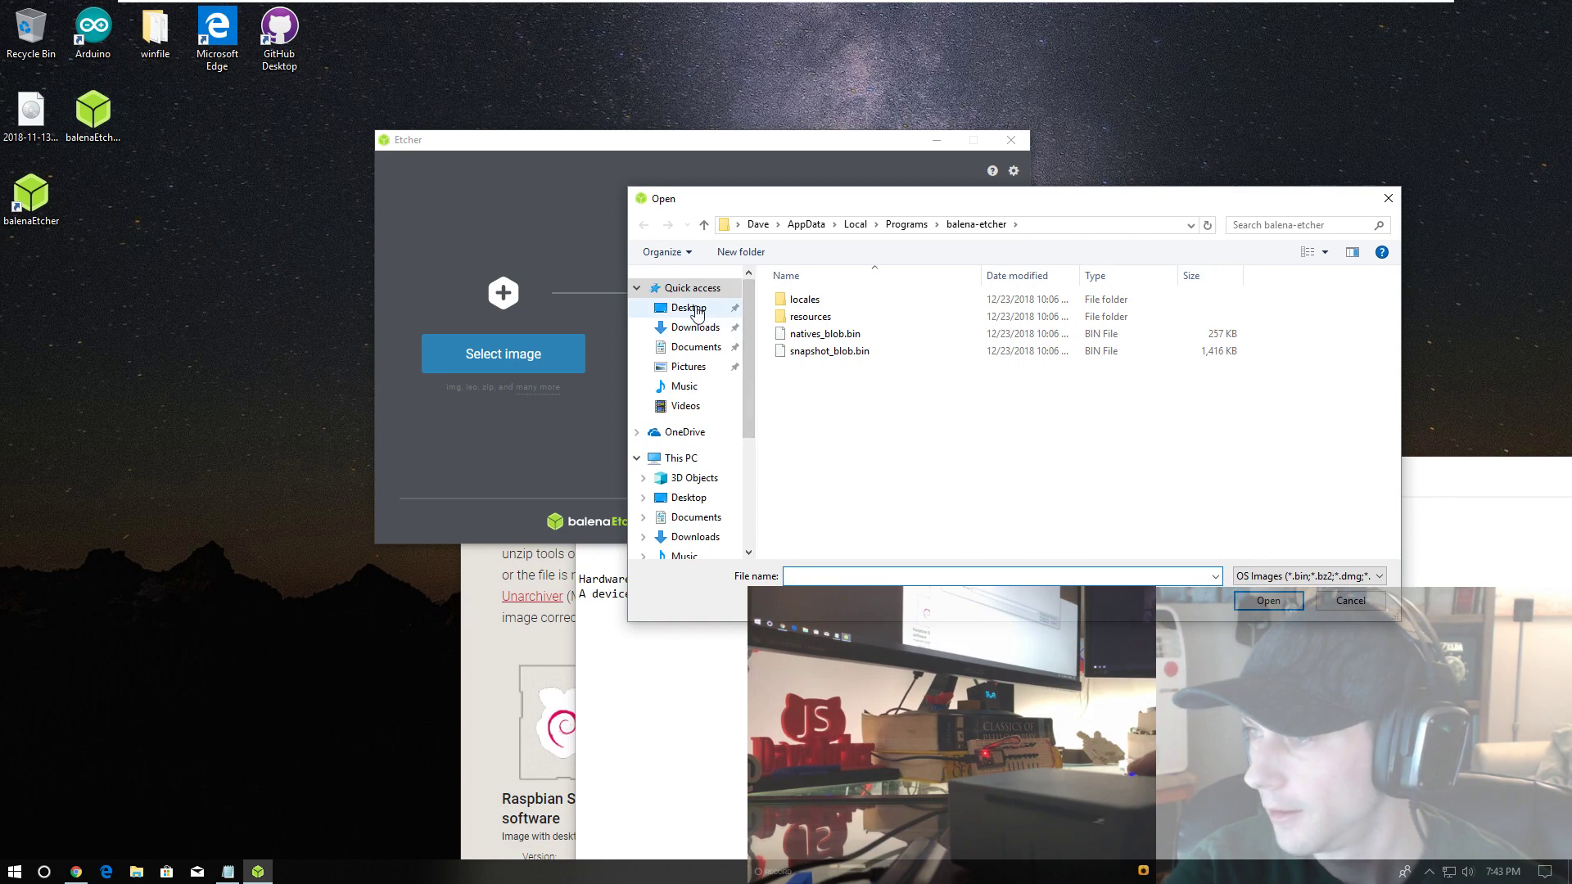
left_click(697, 310)
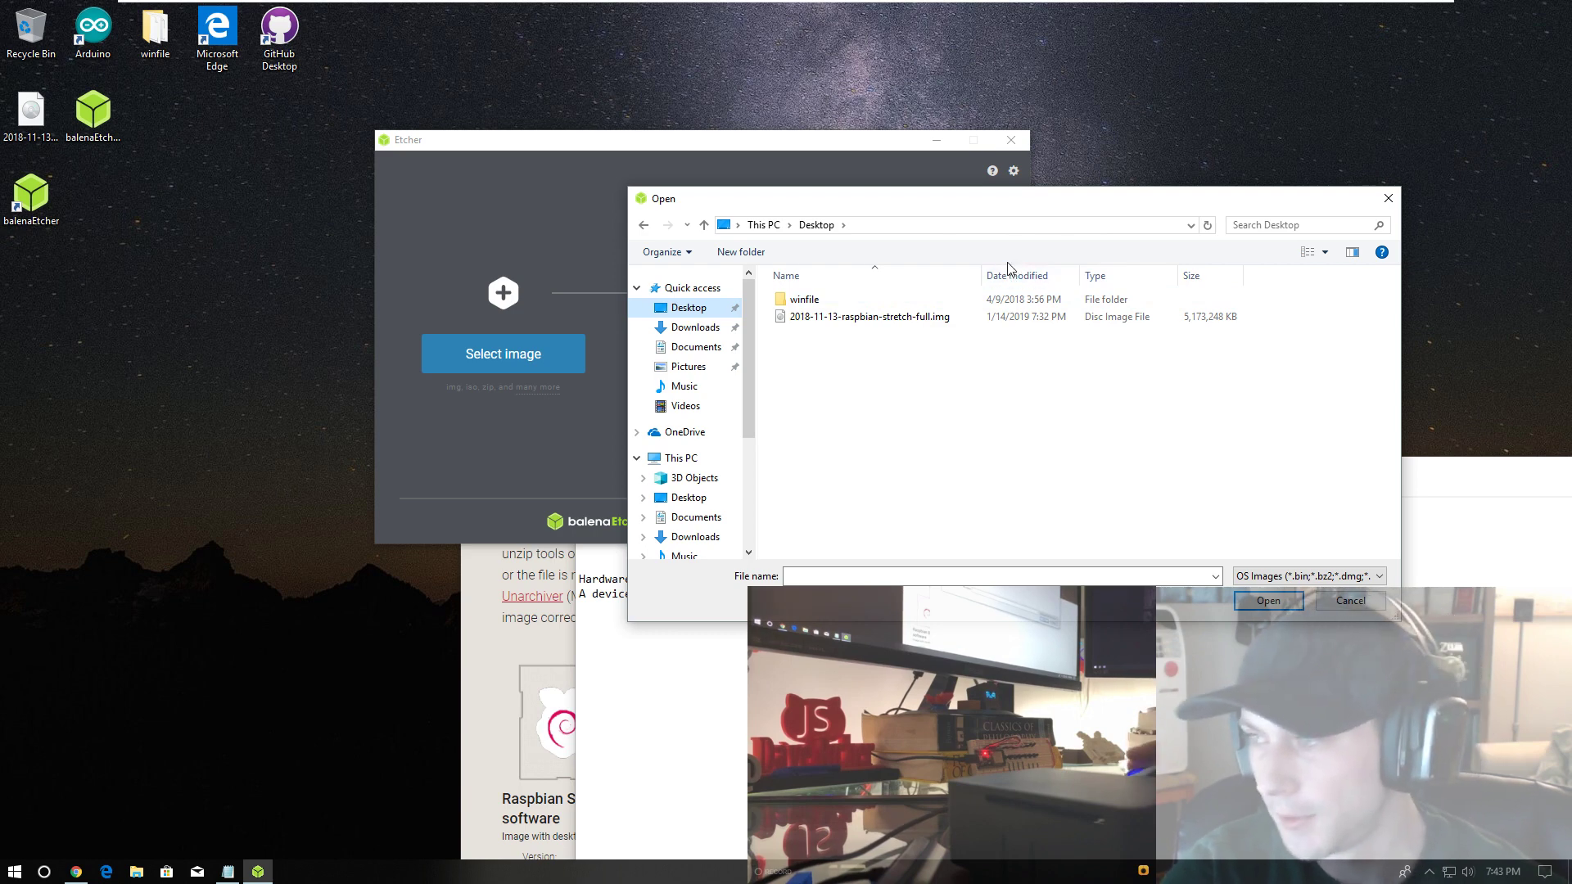
double_click(905, 319)
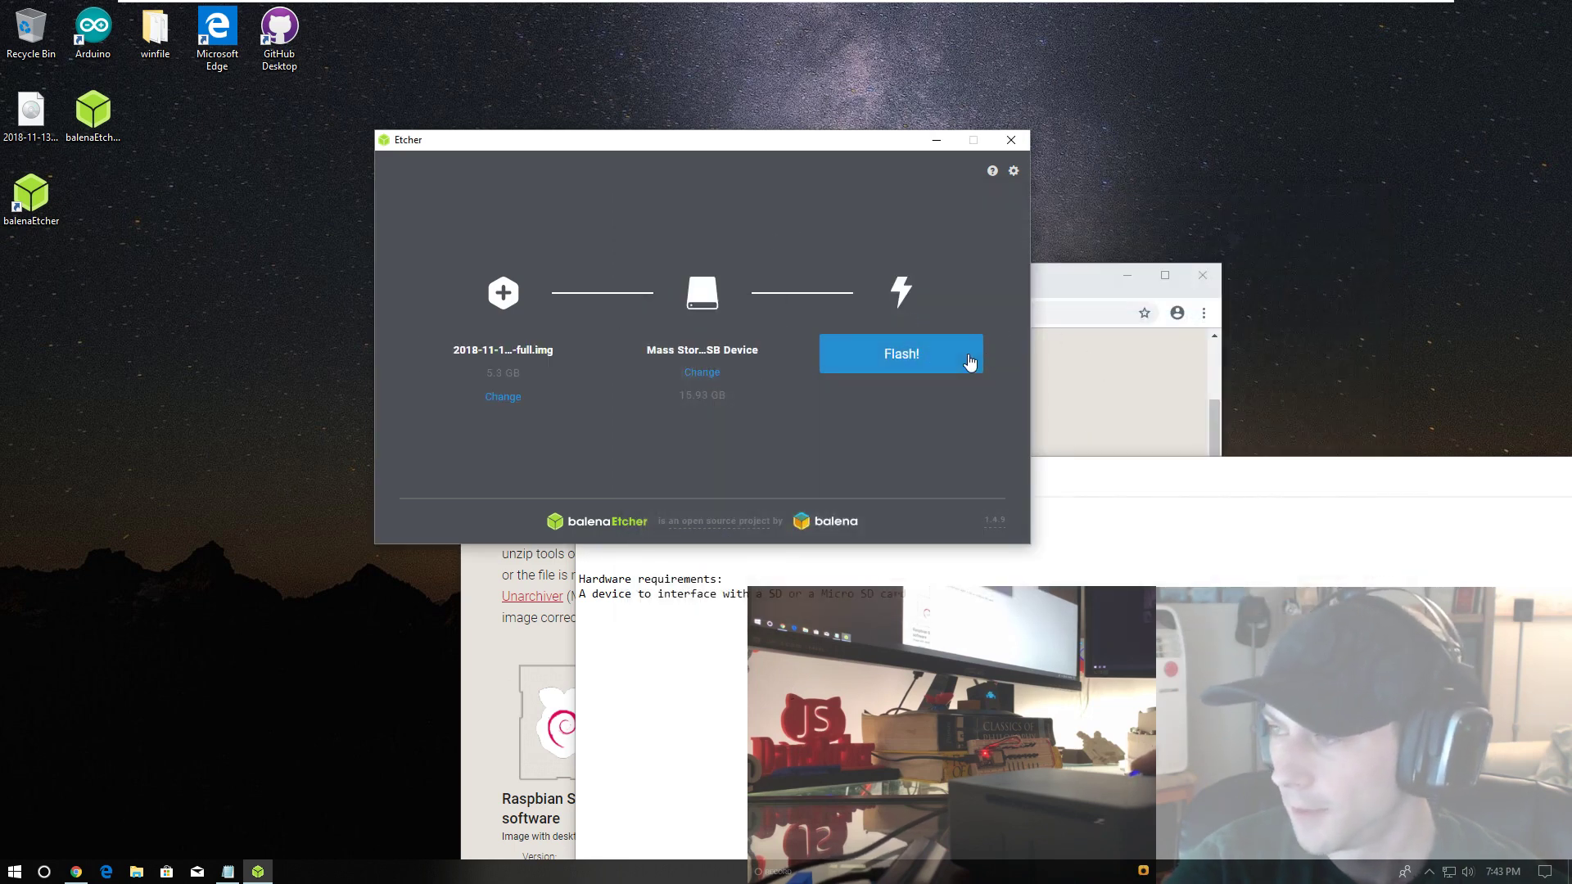
- Flash the Raspbian image to the SD card, approving the User Account Control prompt, and reposition the Etcher window
left_click(944, 355)
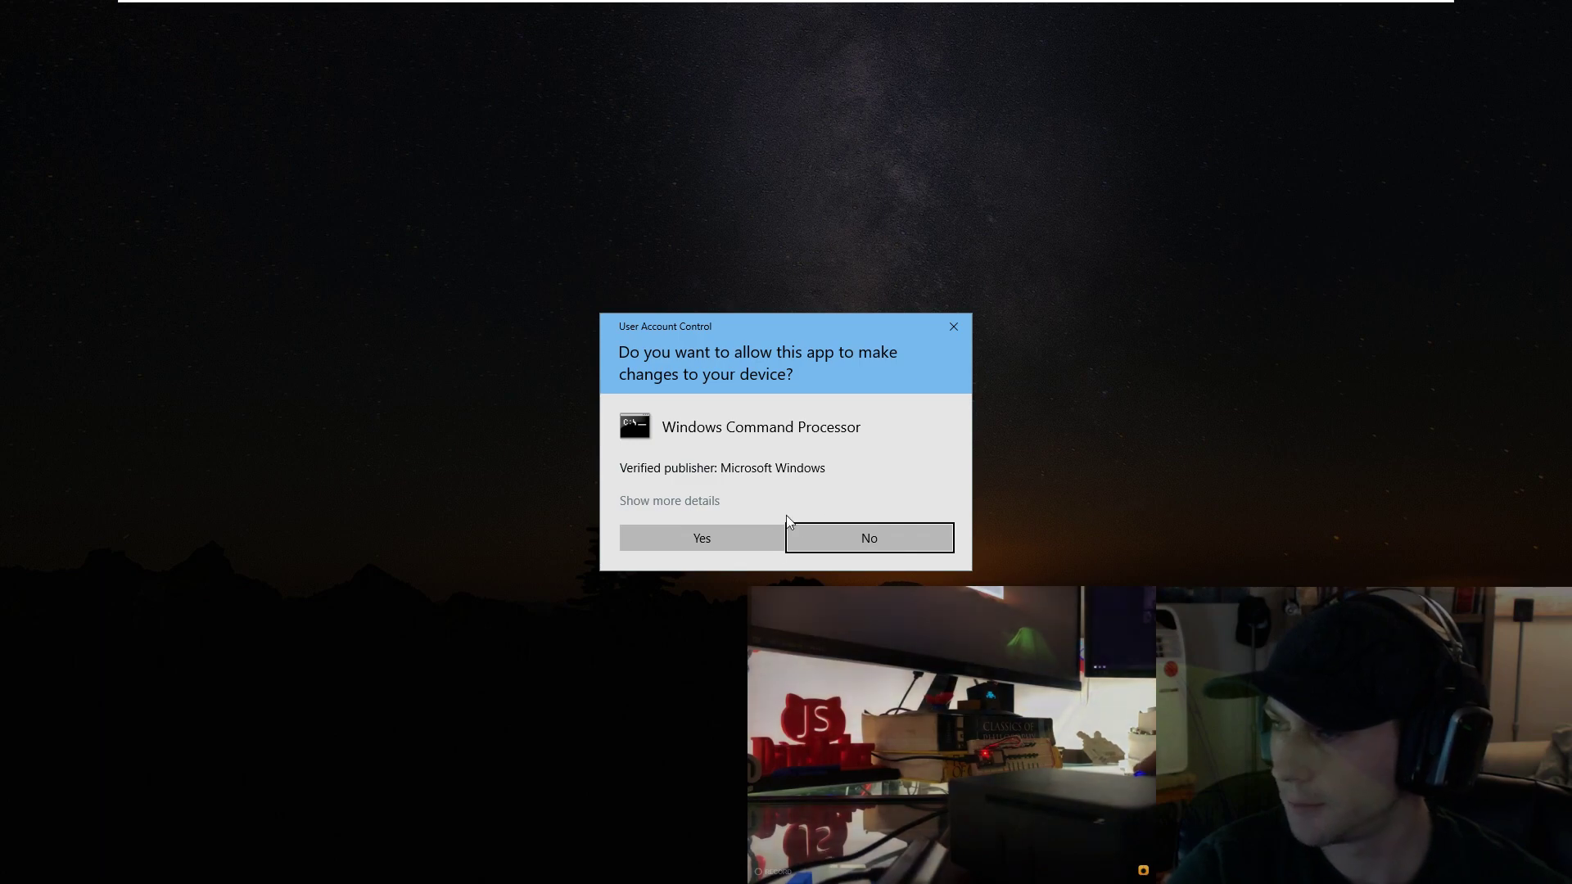
left_click(731, 544)
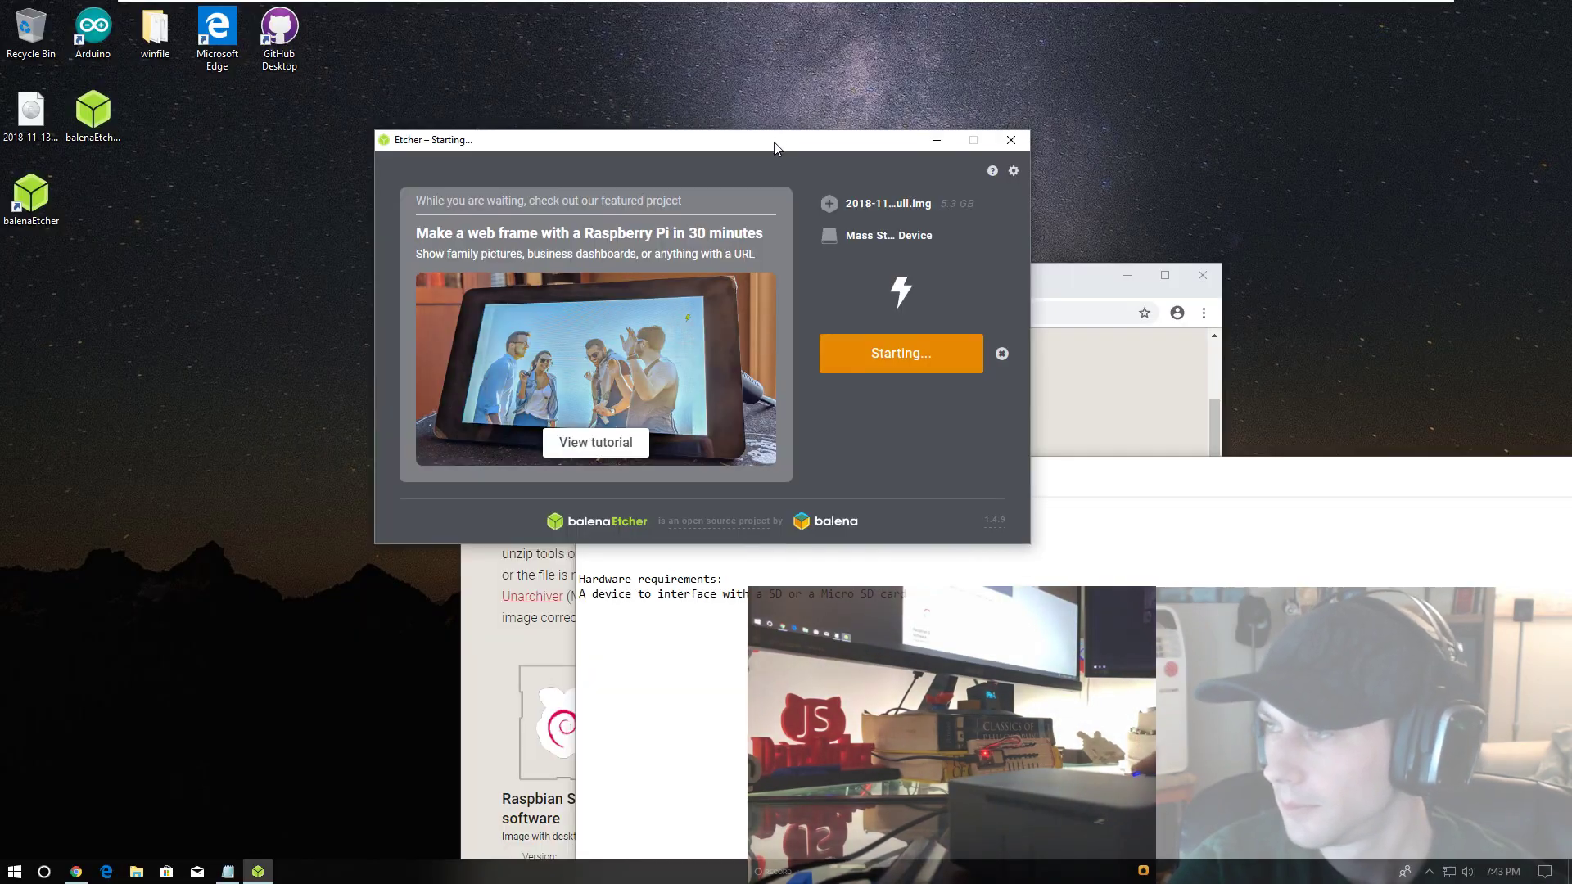
left_click_drag(775, 147, 868, 166)
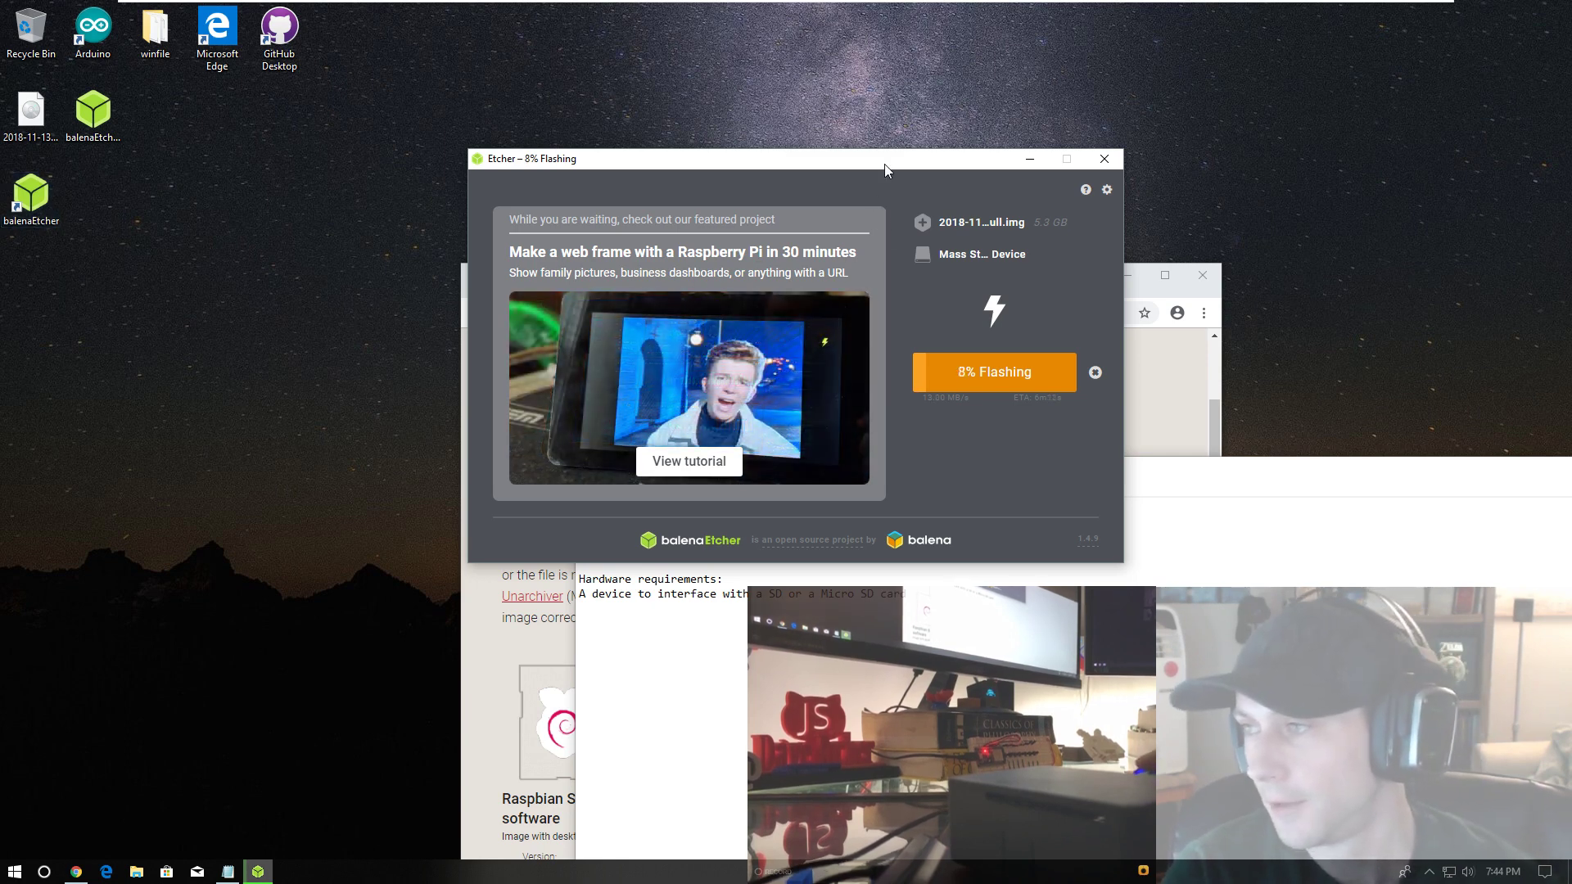
left_click_drag(884, 163, 896, 135)
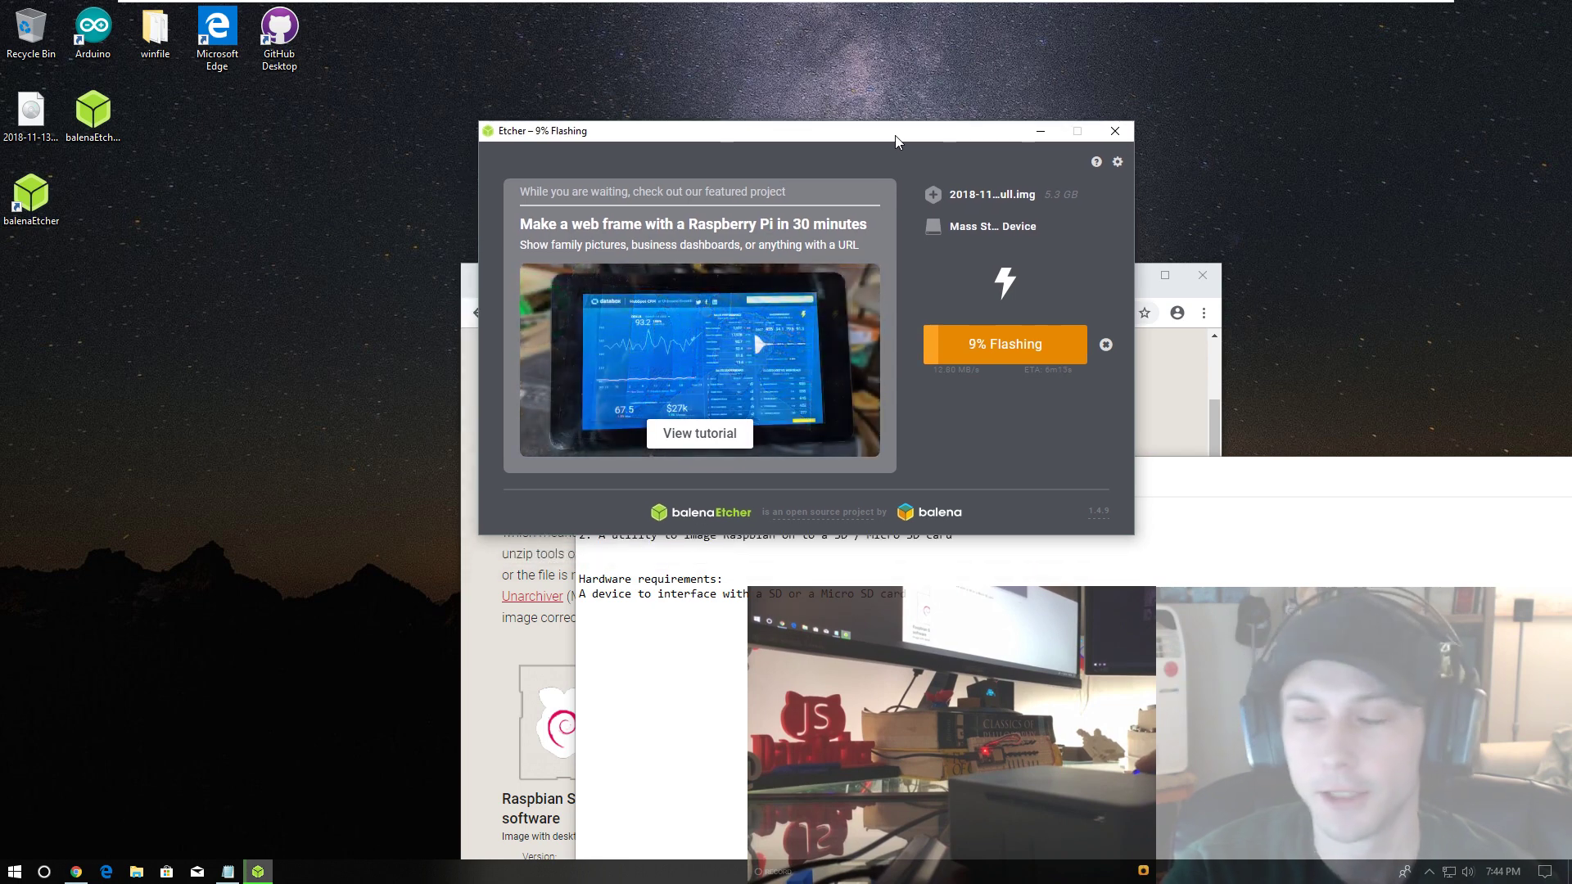